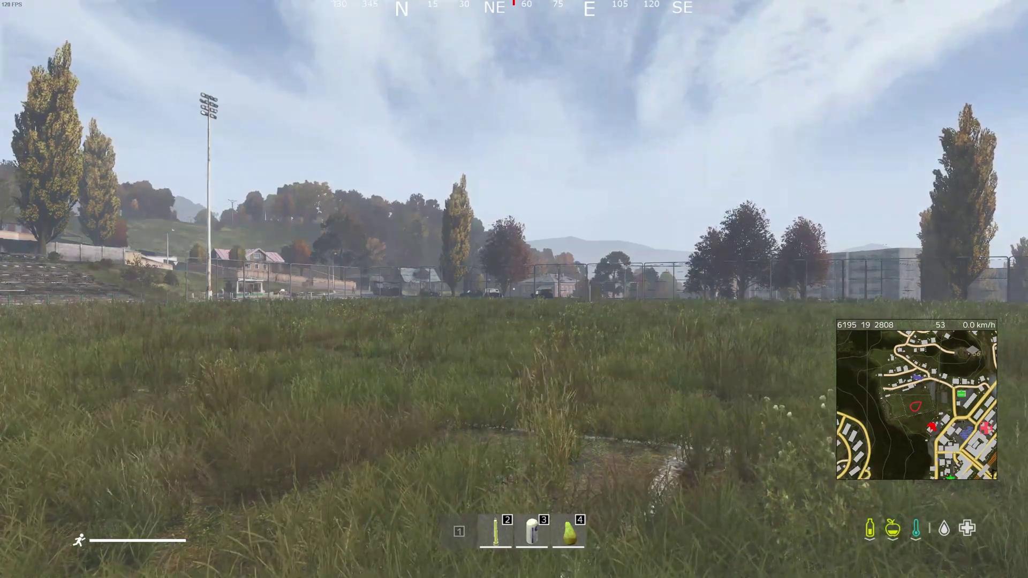
Enable admin mode and bring up the LBmaster admin overlay with the mod update check.
key("y")
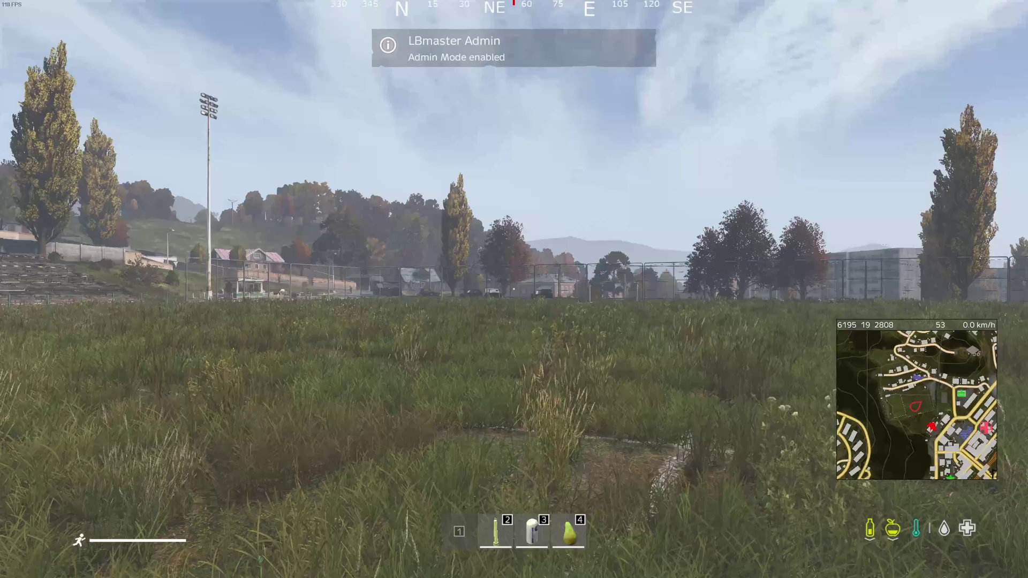
key("y")
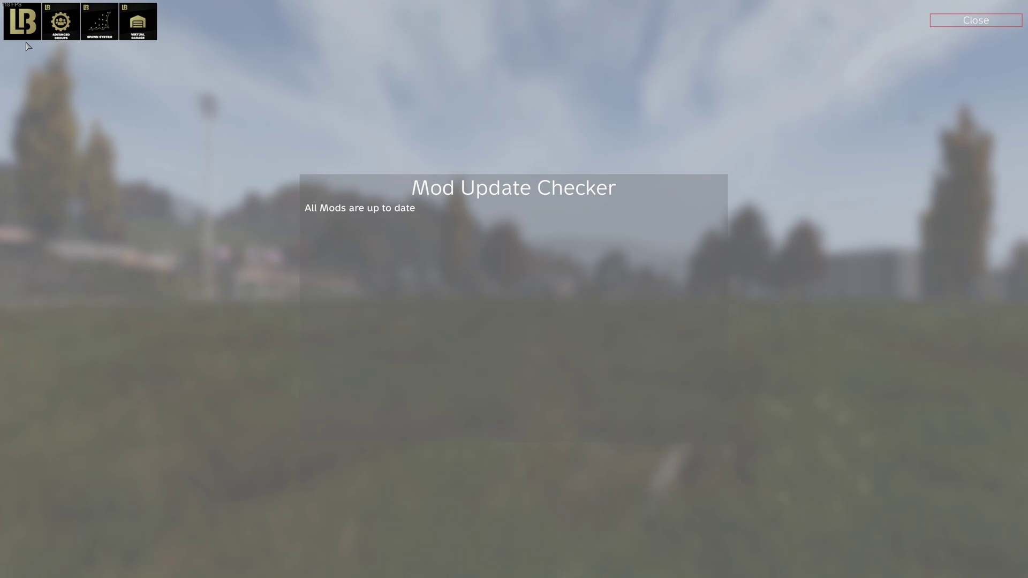
left_click(25, 26)
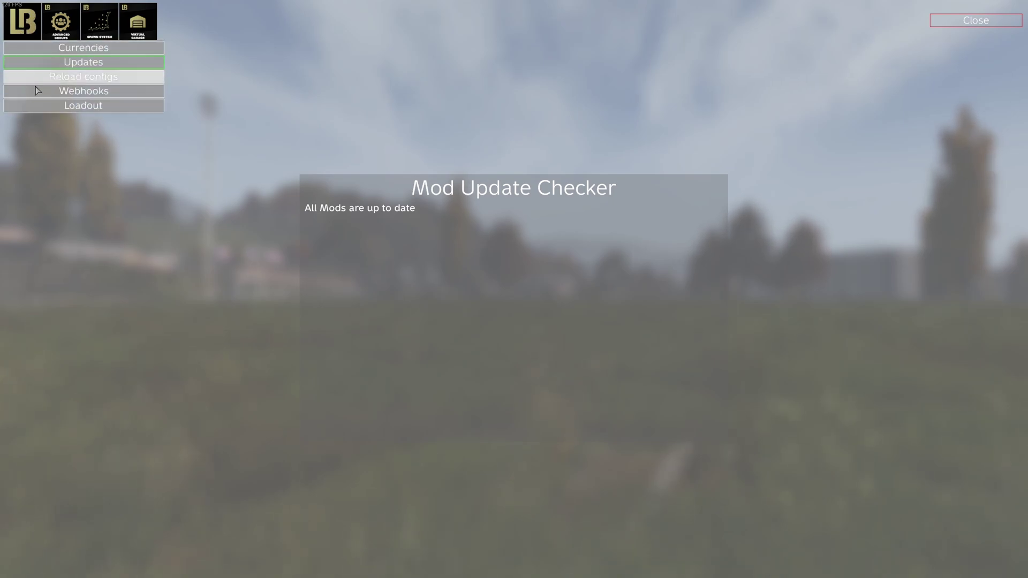
left_click(61, 31)
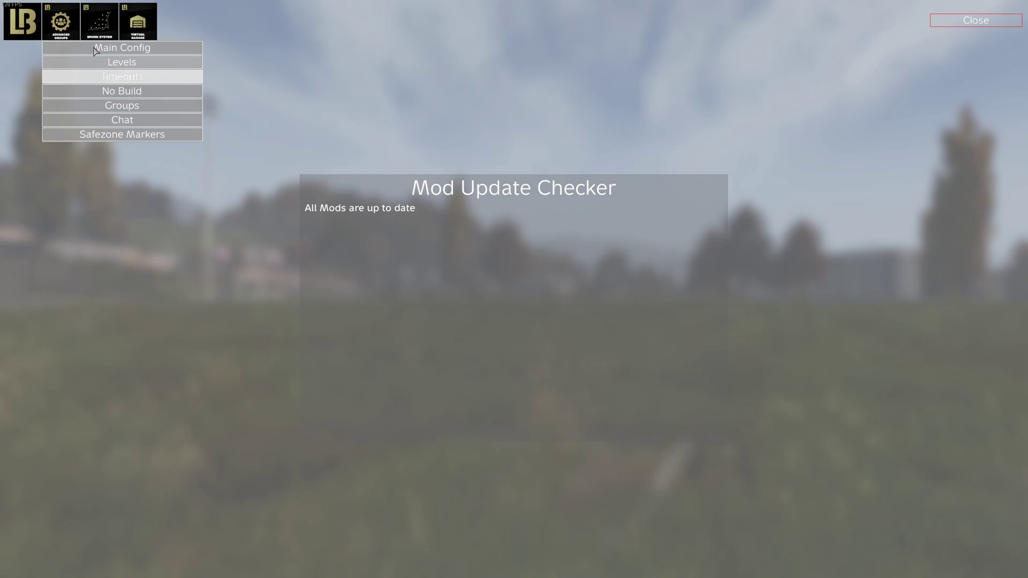
left_click(100, 24)
left_click(138, 34)
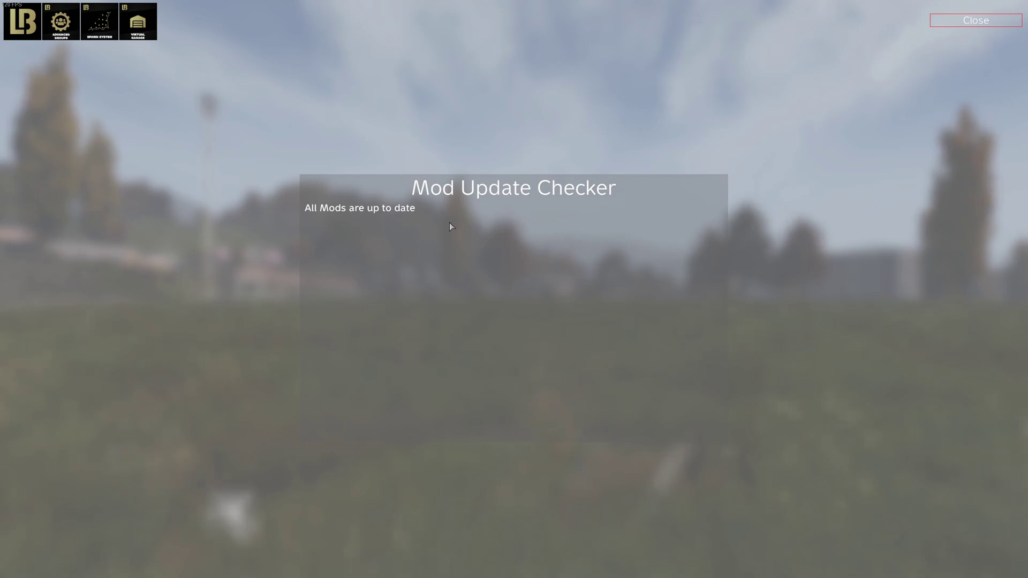
Go to the LB currency settings and delete the first selected MoneyRuble currency.
left_click(23, 23)
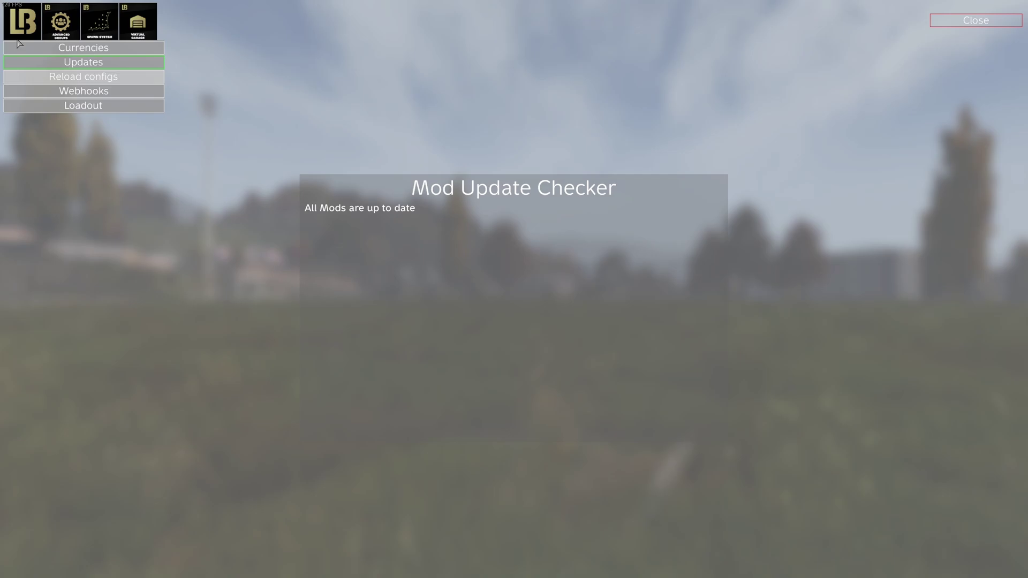
left_click(22, 50)
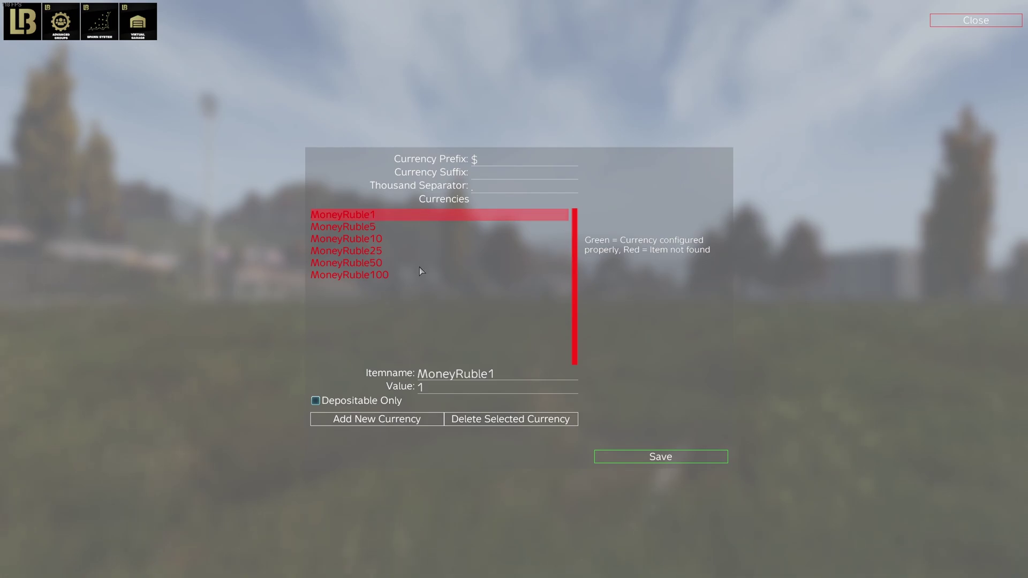
left_click(510, 420)
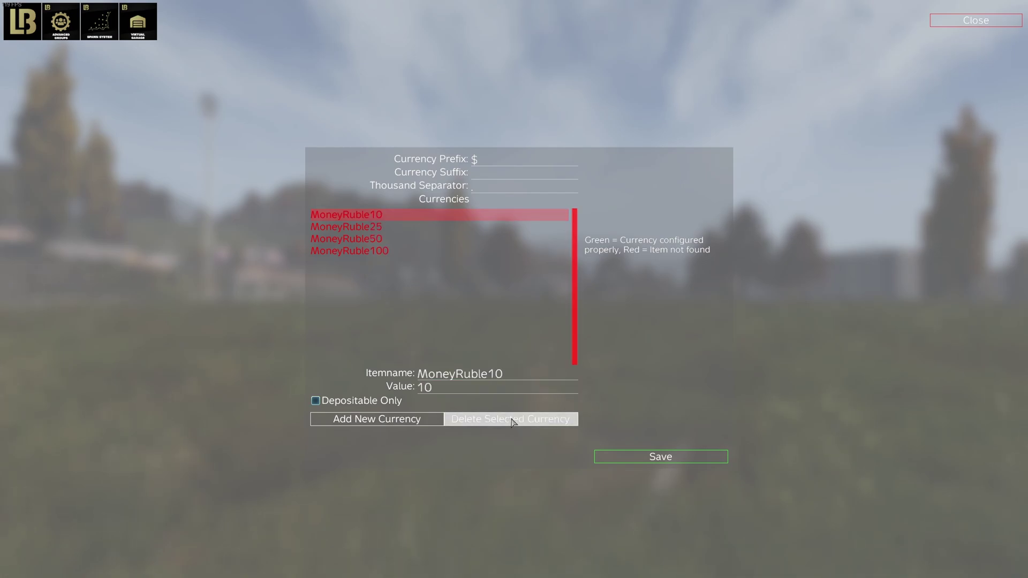
Add Paper as a new currency, found by searching 'pap', with its value set to 1.
left_click(427, 420)
left_click(560, 155)
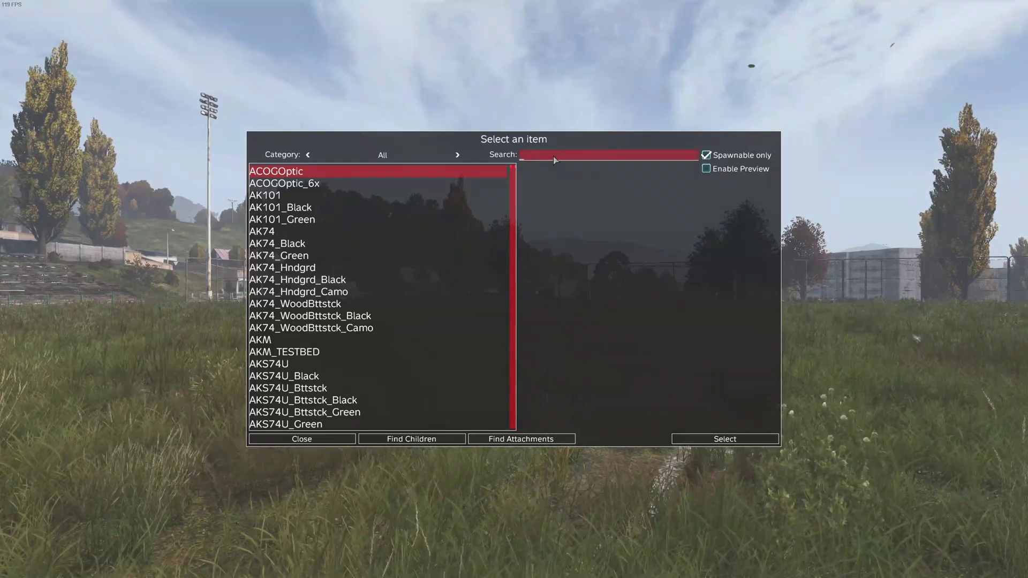
type("pap")
left_click(370, 183)
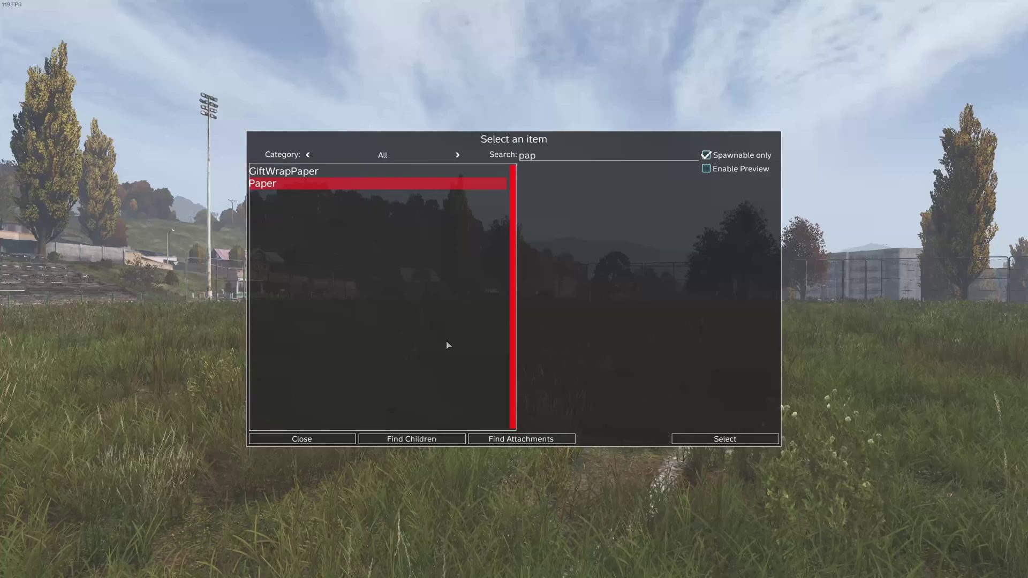
left_click(698, 441)
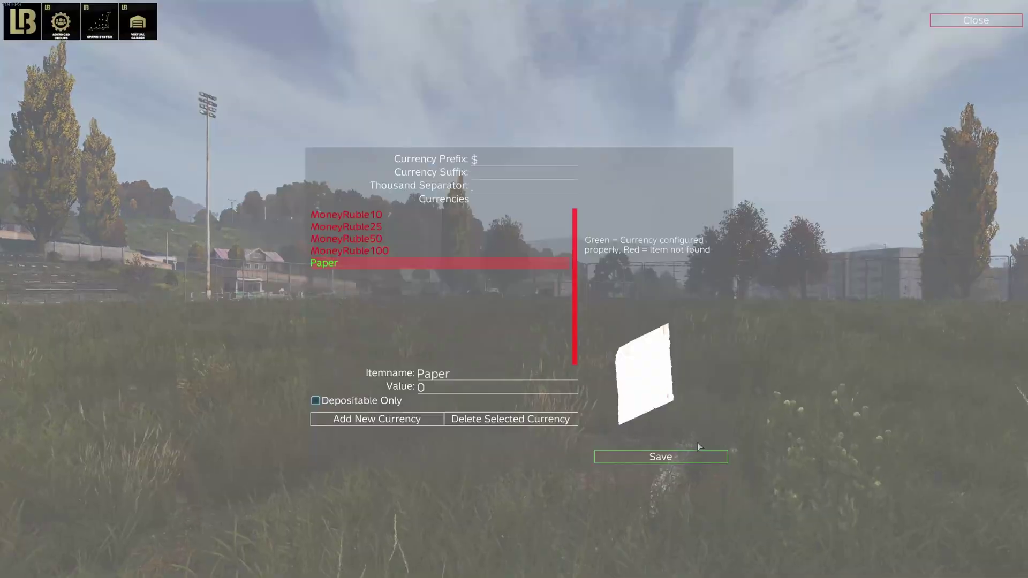
left_click(449, 388)
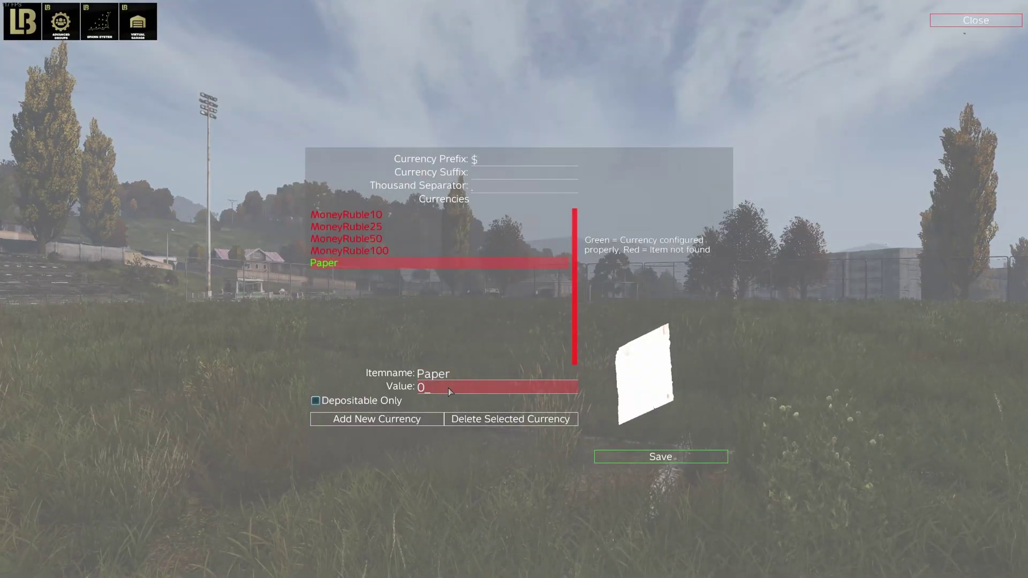
key("BackSpace")
type("1")
left_click(404, 231)
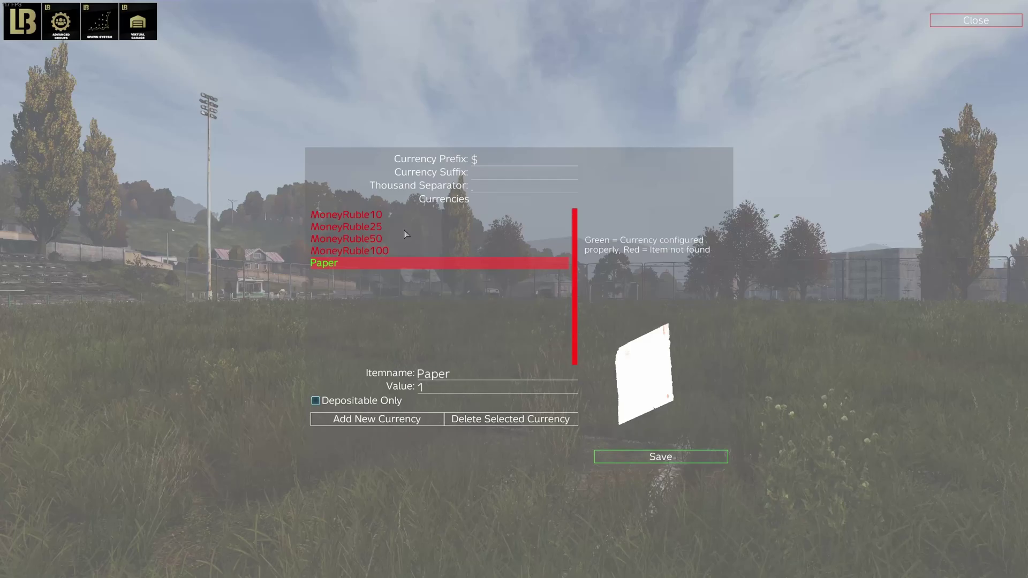
Select Paper, then delete another remaining MoneyRuble currency.
left_click(327, 264)
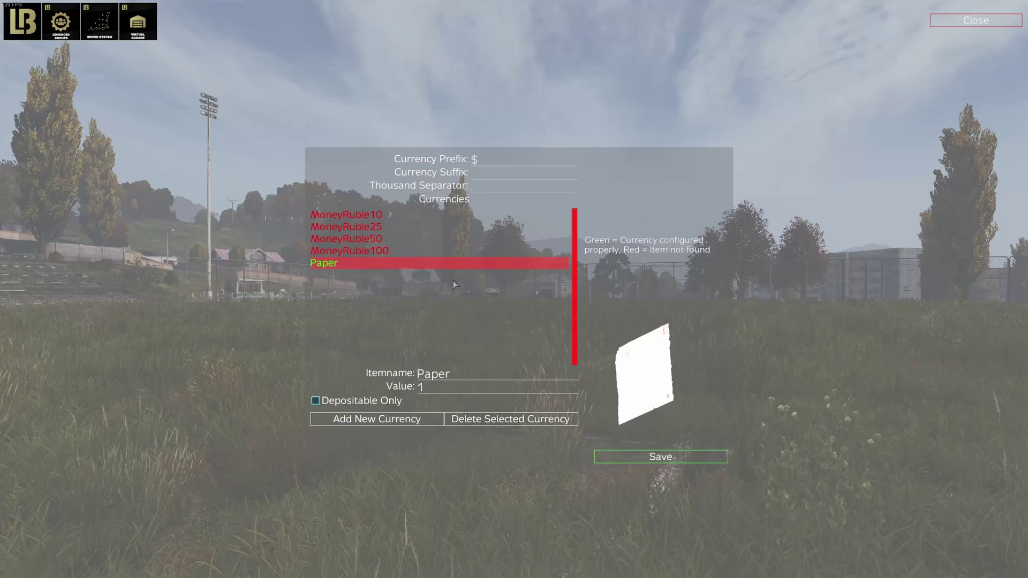
left_click(481, 215)
left_click(504, 391)
Delete the last ruble entries, replace the $ prefix with a € suffix, and save the currency config.
left_click(504, 419)
left_click(504, 418)
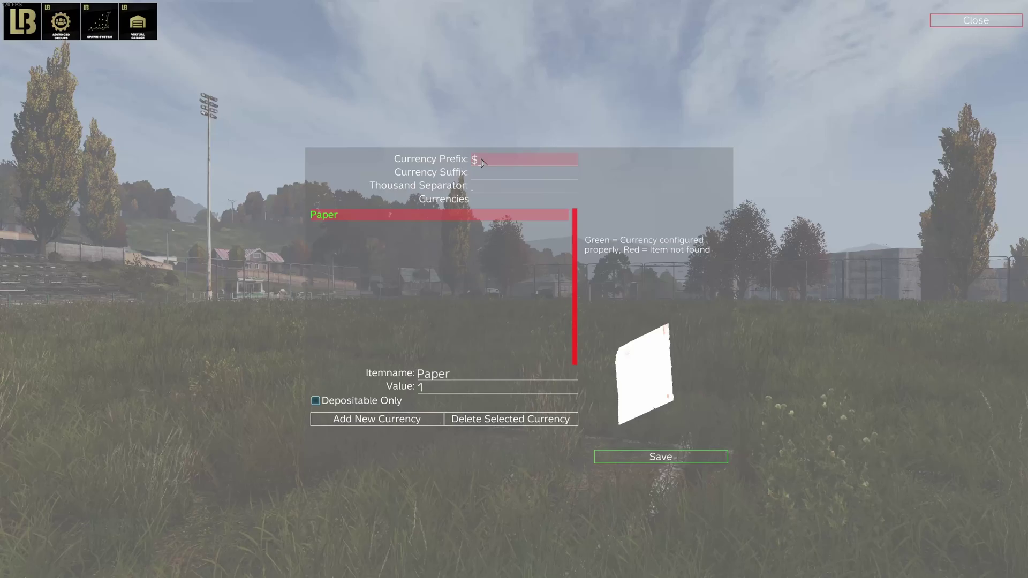
key("BackSpace")
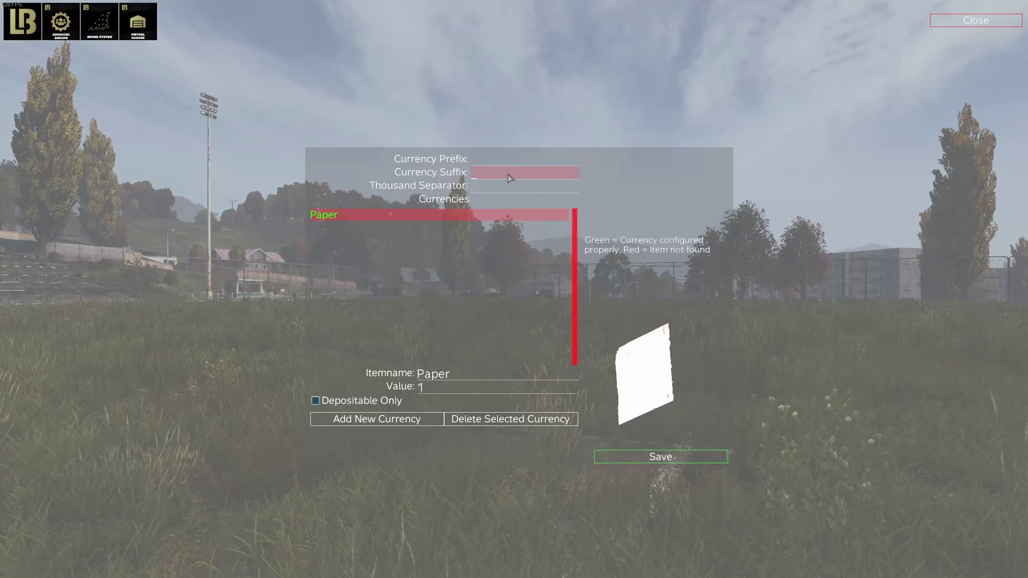
key("ctrl+alt+e")
type("€")
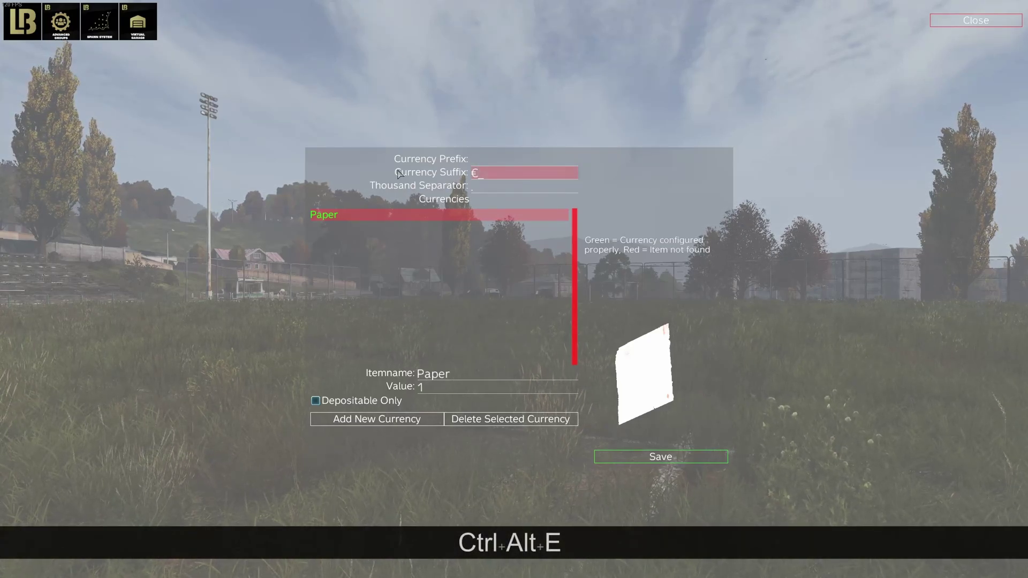
left_click(488, 156)
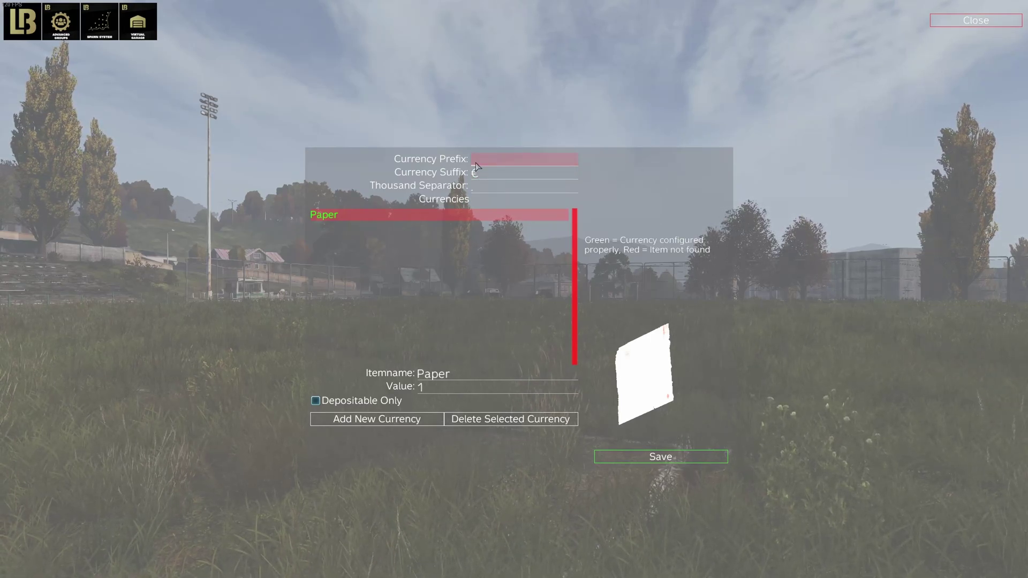
left_click(487, 174)
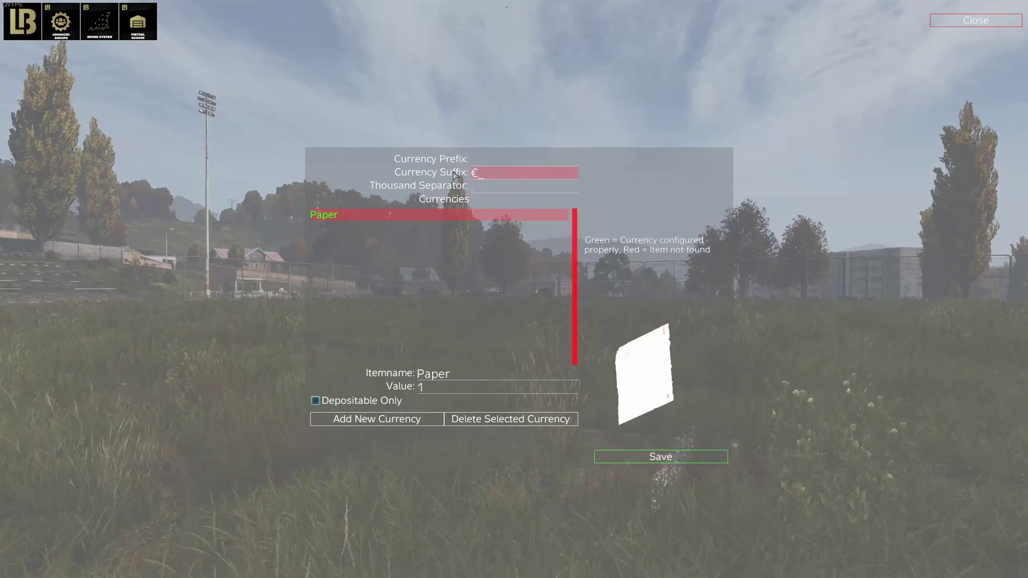
left_click(502, 185)
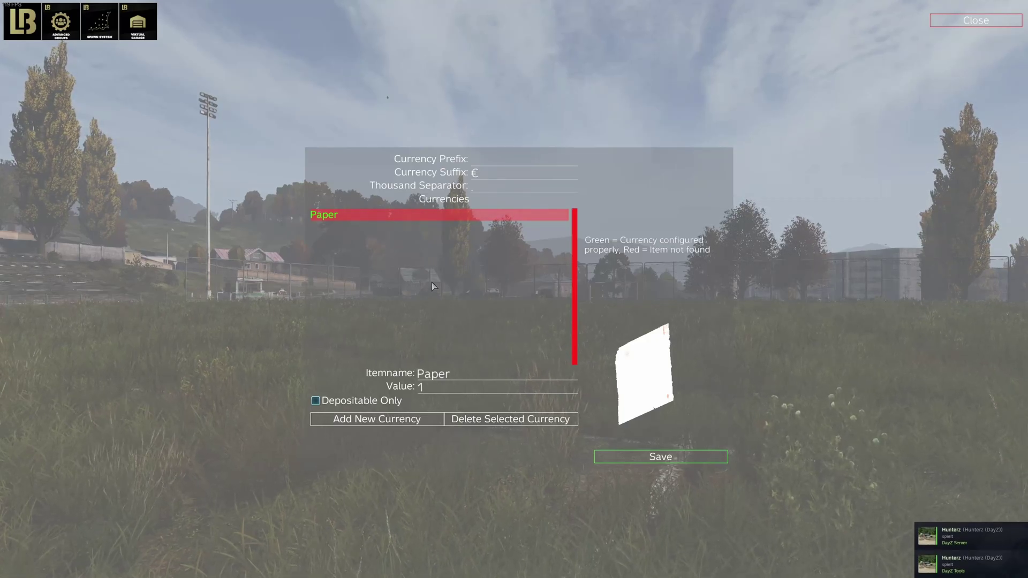
left_click(648, 457)
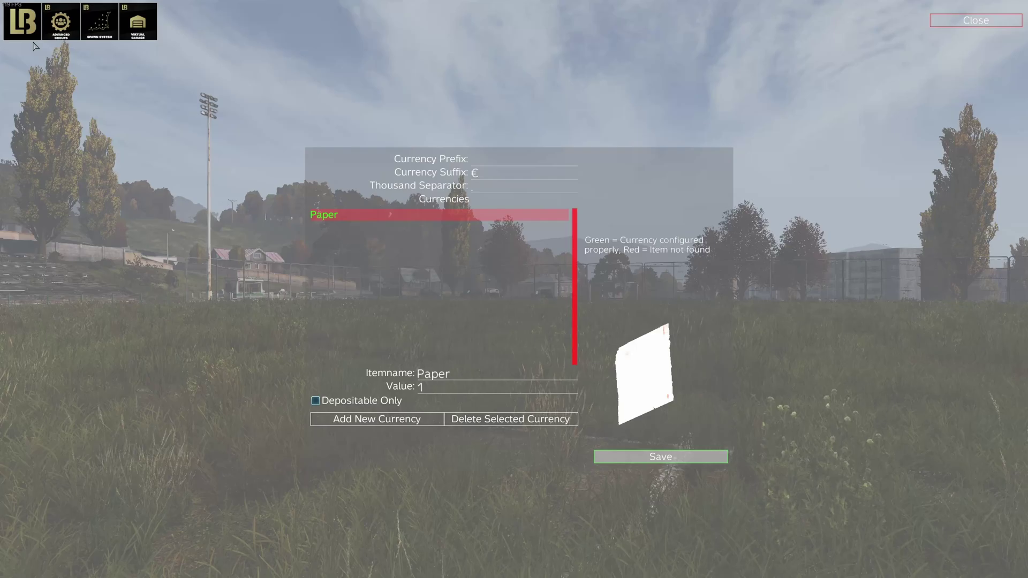
Show the Reload configs from Disk list and step the selection down through the LBGroup config files.
mouse_move(22, 21)
left_click(37, 67)
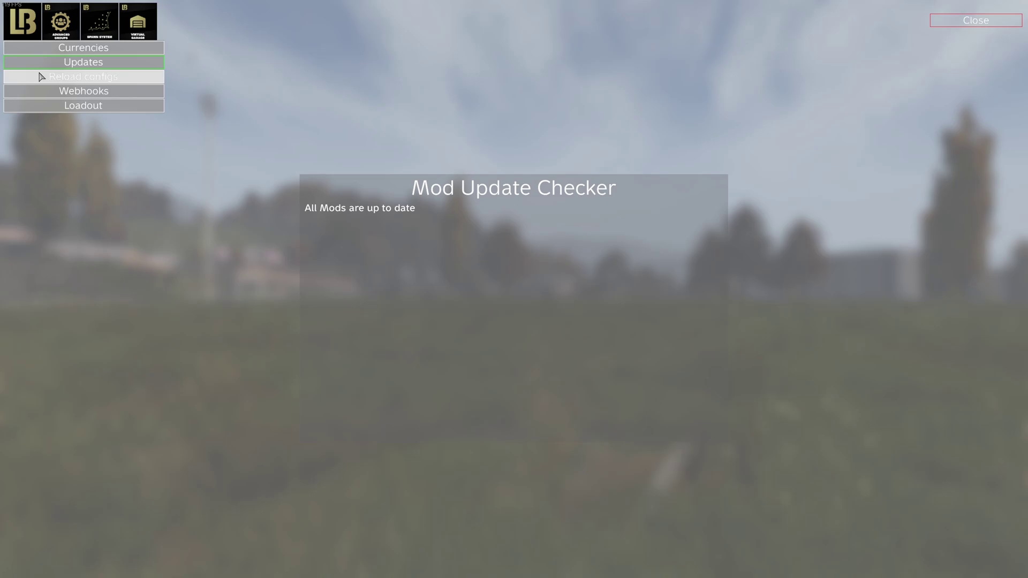
left_click(42, 76)
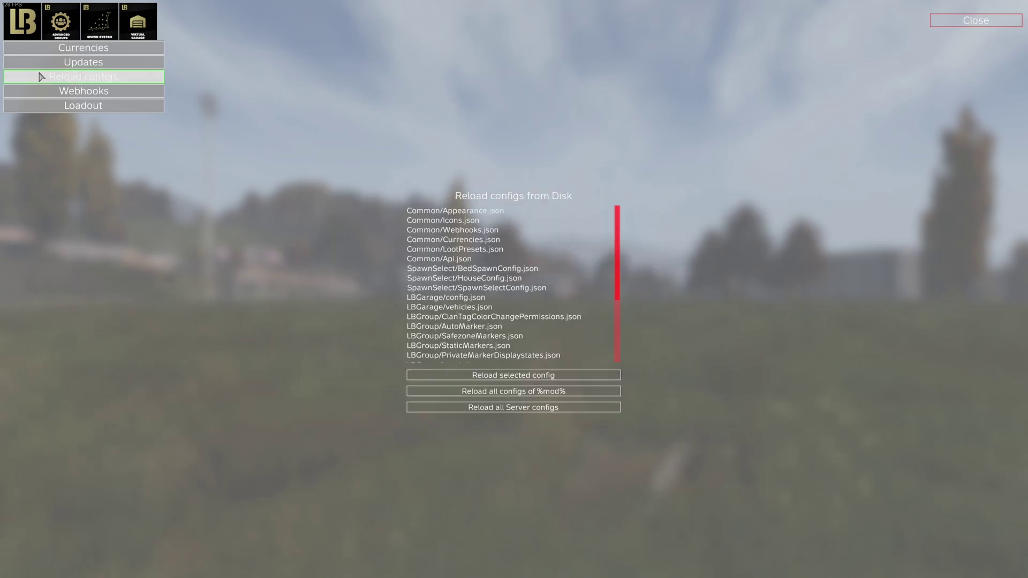
mouse_move(618, 231)
left_mouse_down()
mouse_move(632, 284)
mouse_move(635, 211)
left_mouse_up()
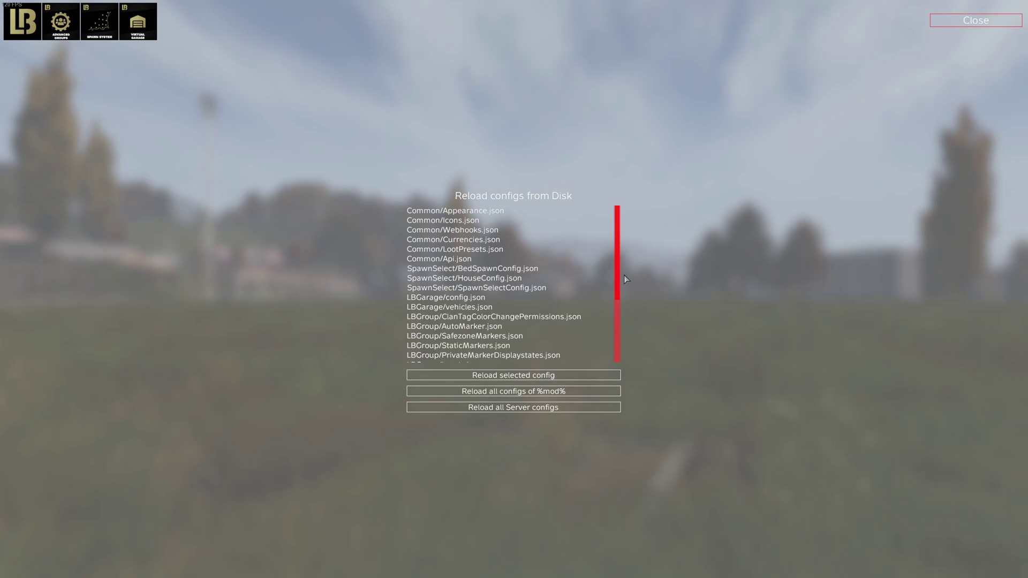
left_click(528, 288)
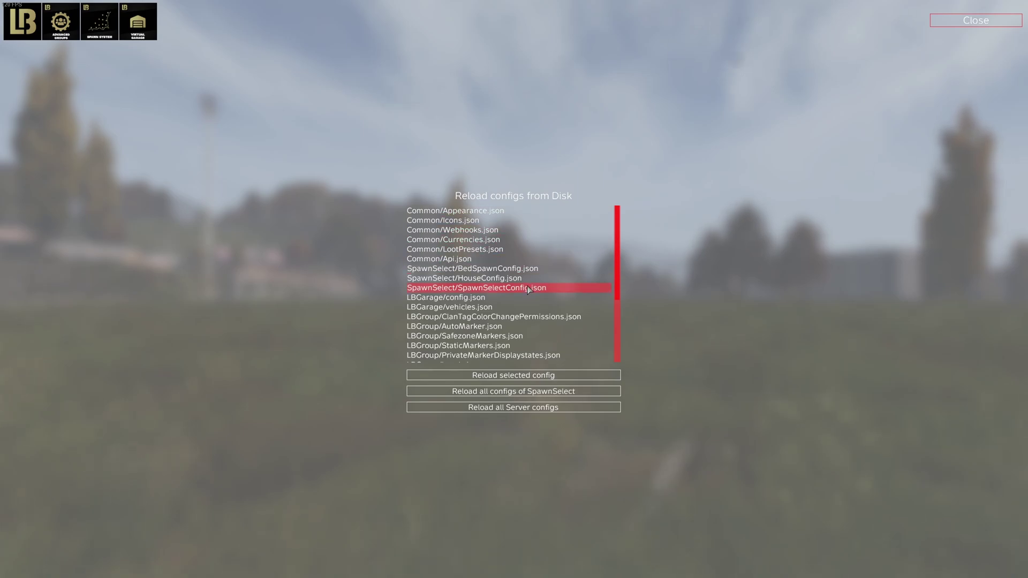
key("Down")
key("Down")
key("Down")
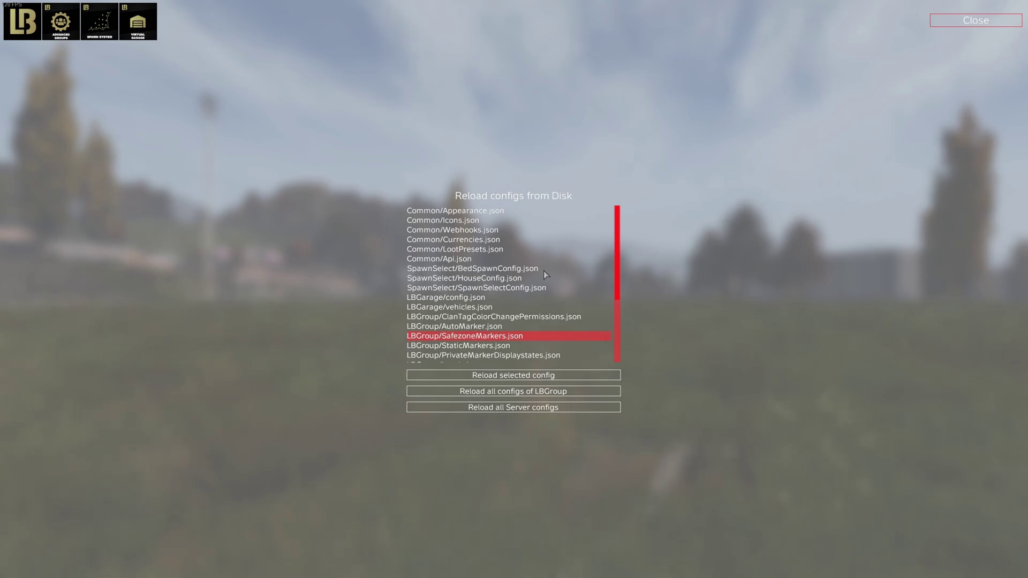
key("Down")
key("Down")
key("Down")
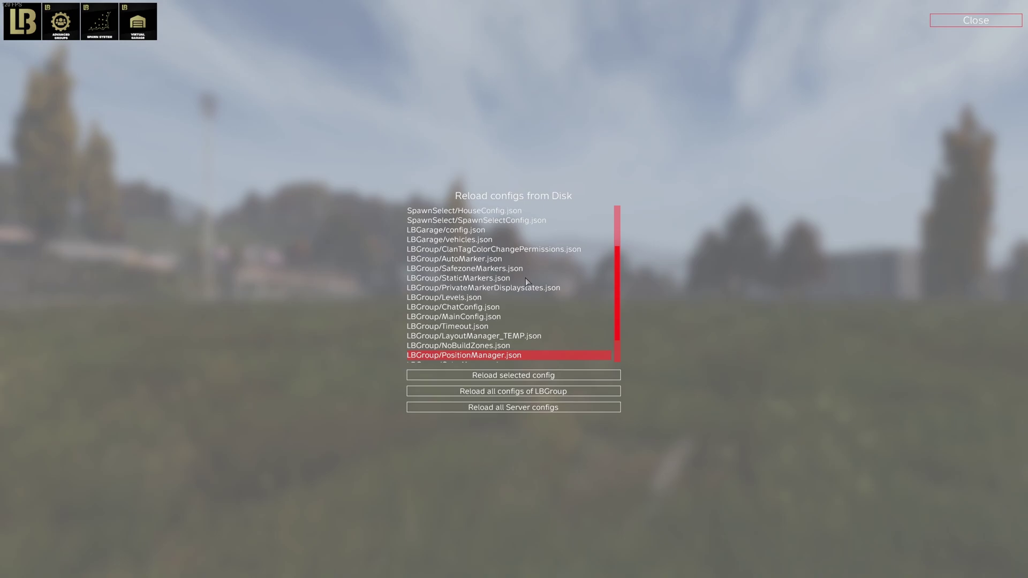
key("Down")
key("Down")
key("Down")
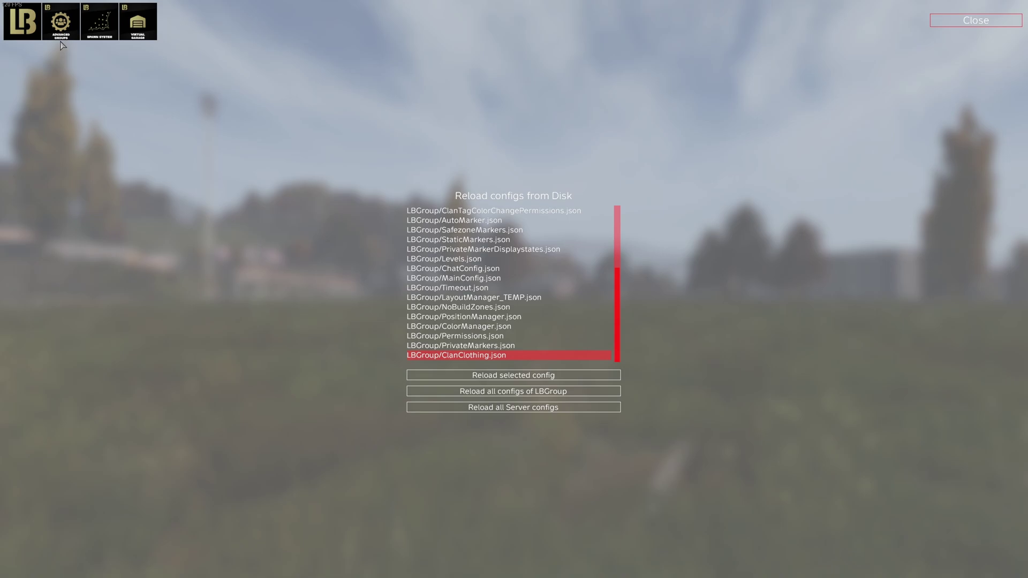
Go to the Advanced Groups webhook settings and start a new webhook entry.
left_click(89, 48)
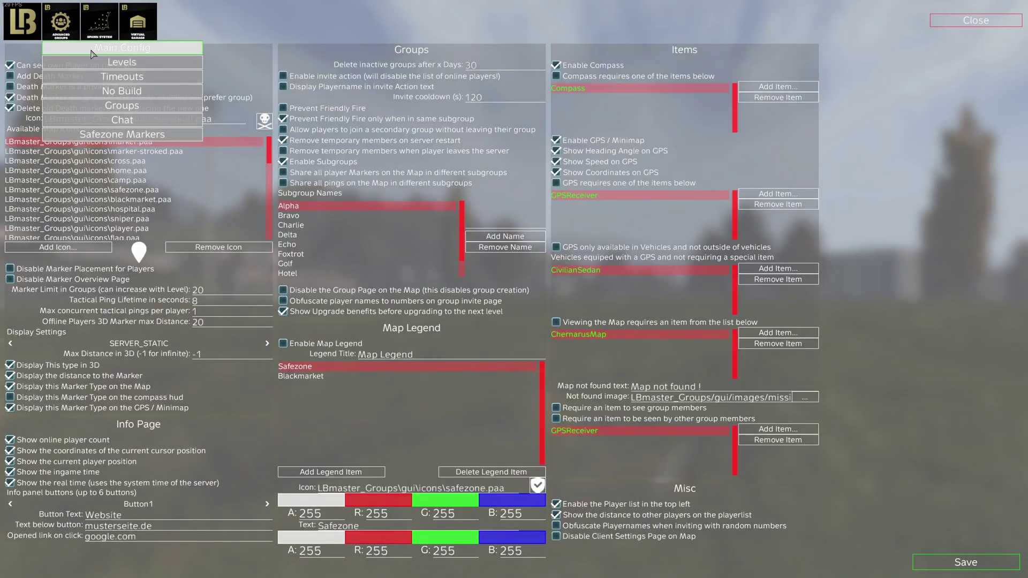
mouse_move(23, 21)
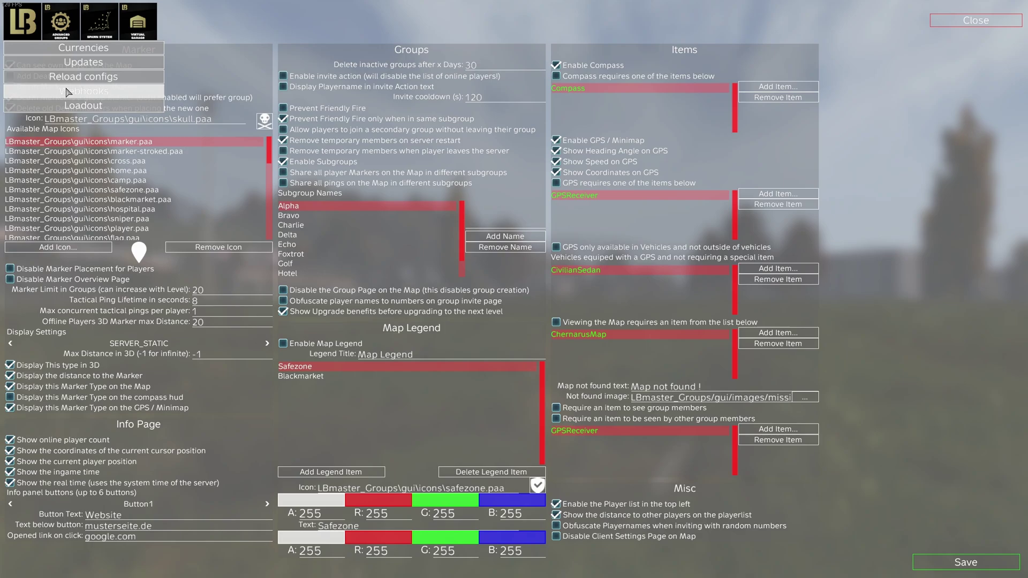
left_click(68, 93)
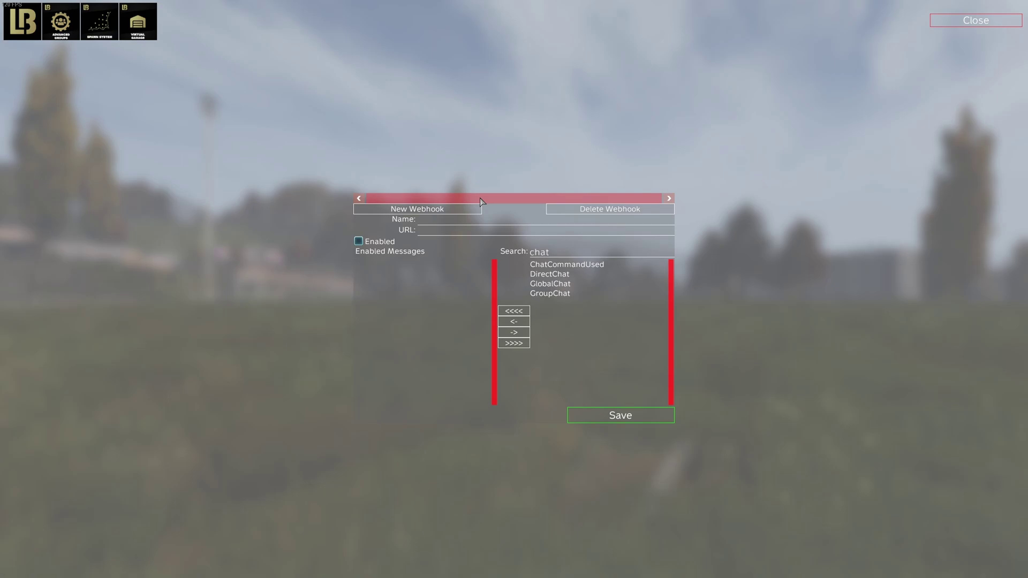
left_click(579, 214)
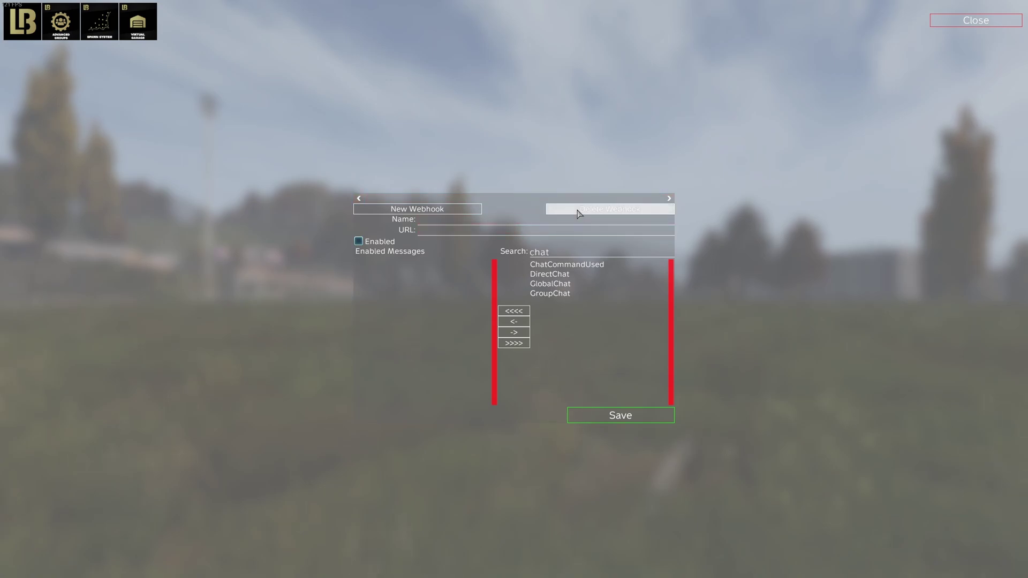
left_click(614, 213)
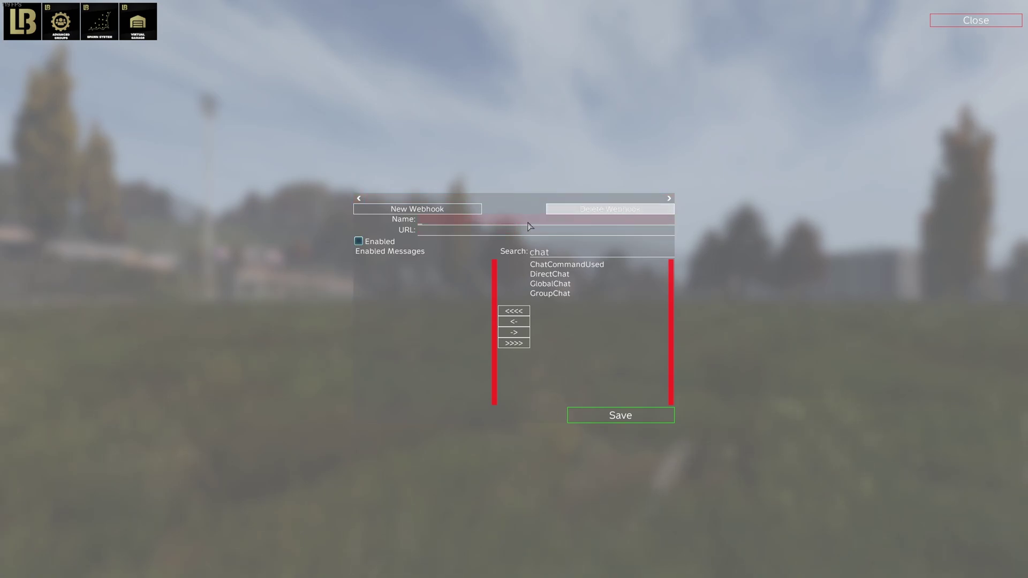
left_click(473, 213)
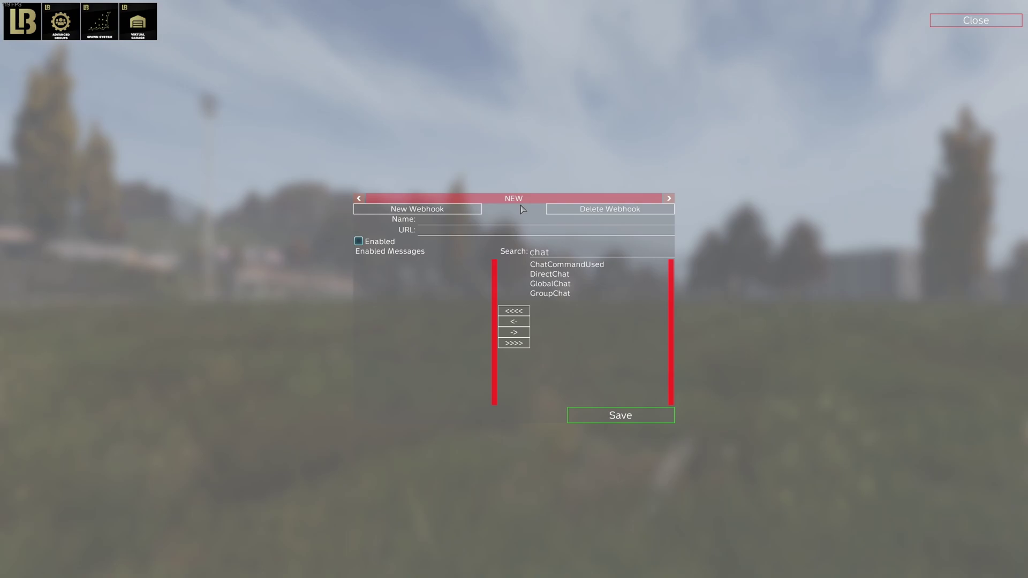
Name the new webhook 'Test Webhook' and move on to its URL field.
left_click(512, 222)
type("Test")
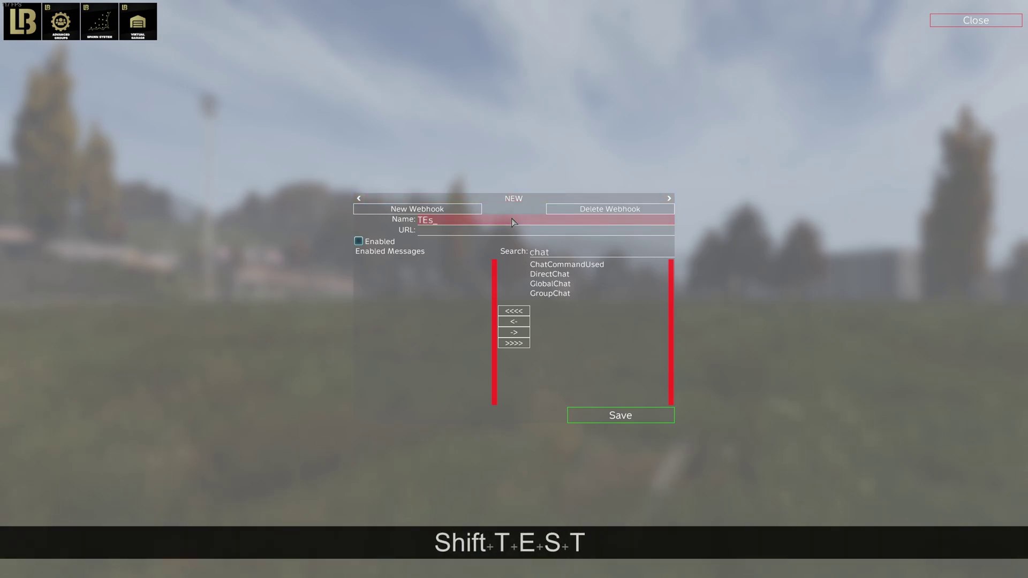
key("BackSpace")
key("BackSpace")
key("BackSpace")
type("est Webho")
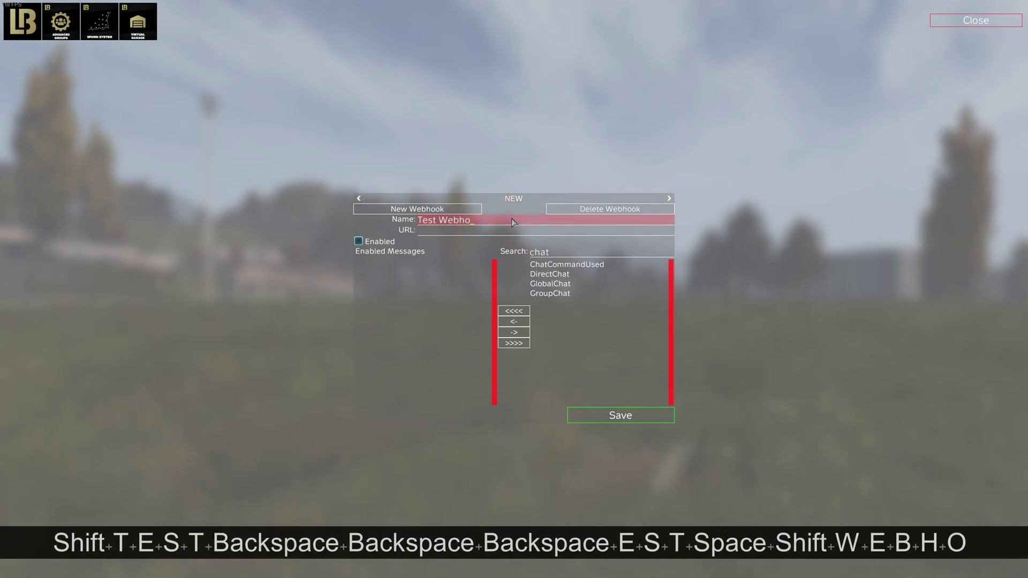
type("ok")
left_click(506, 230)
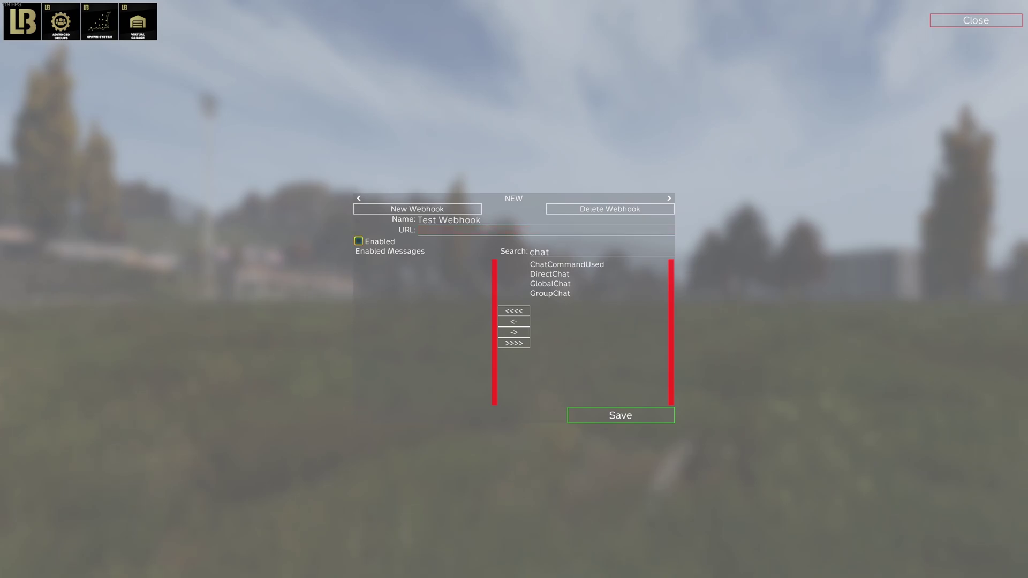
Switch to Discord and reach the #webhooks channel's Integrationen > WebHooks list.
key("alt+Tab")
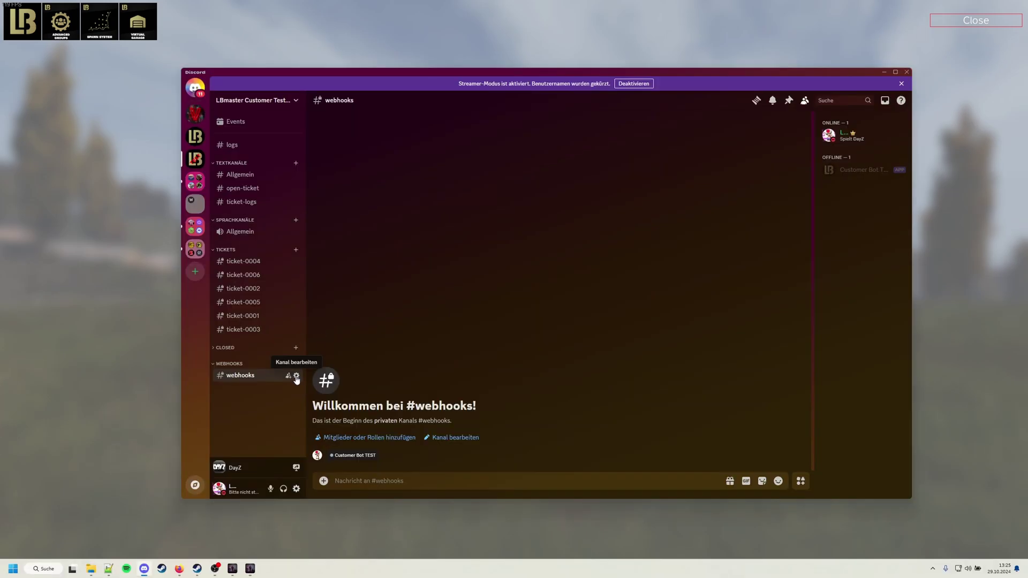
left_click(296, 375)
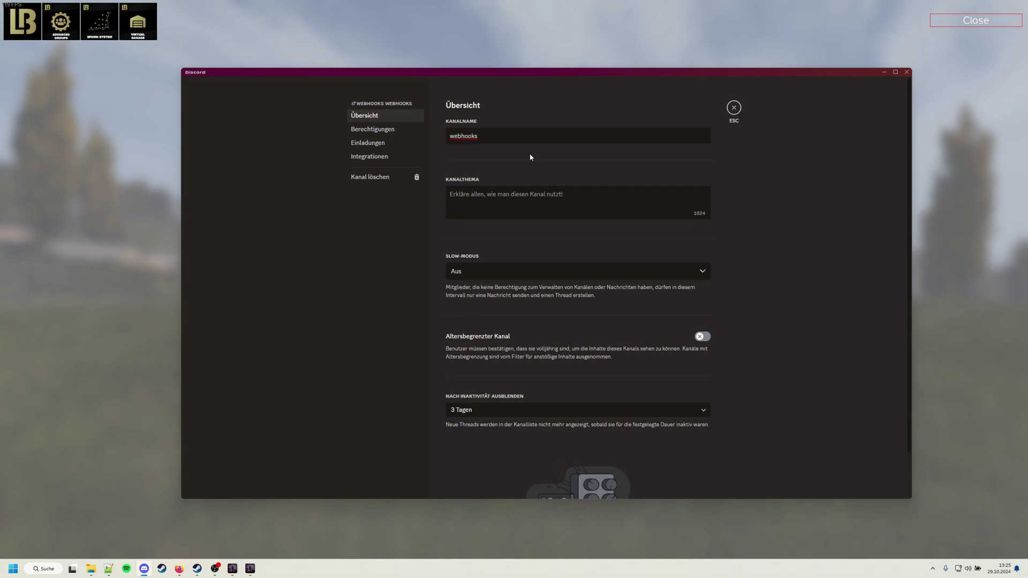
left_click(732, 108)
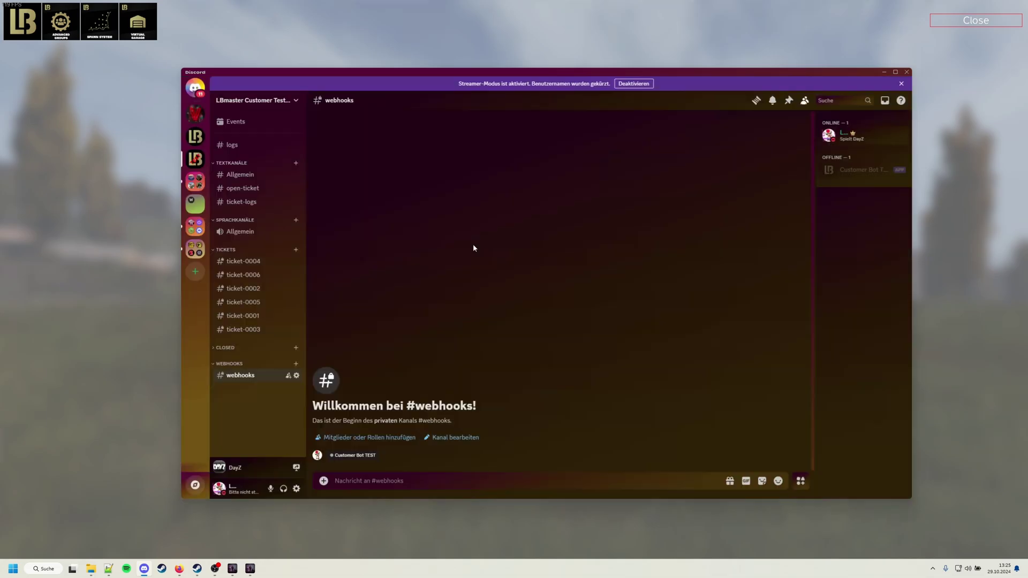
left_click(295, 376)
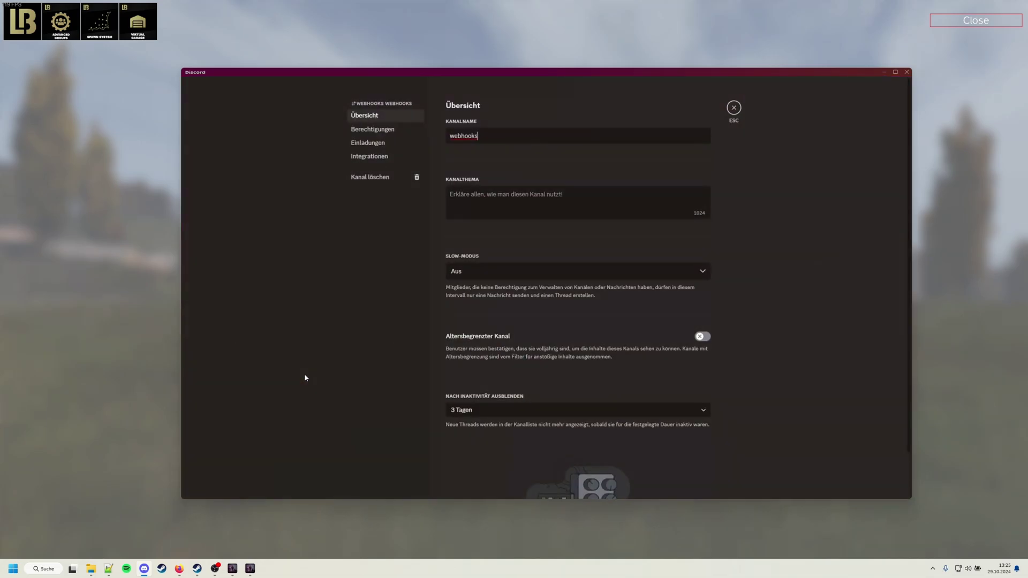
left_click(385, 157)
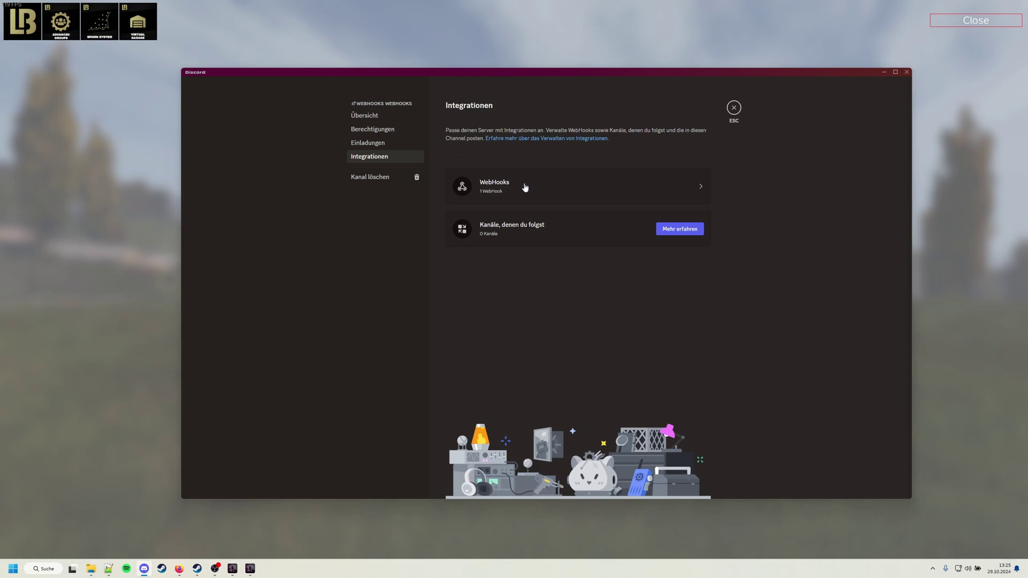
left_click(524, 187)
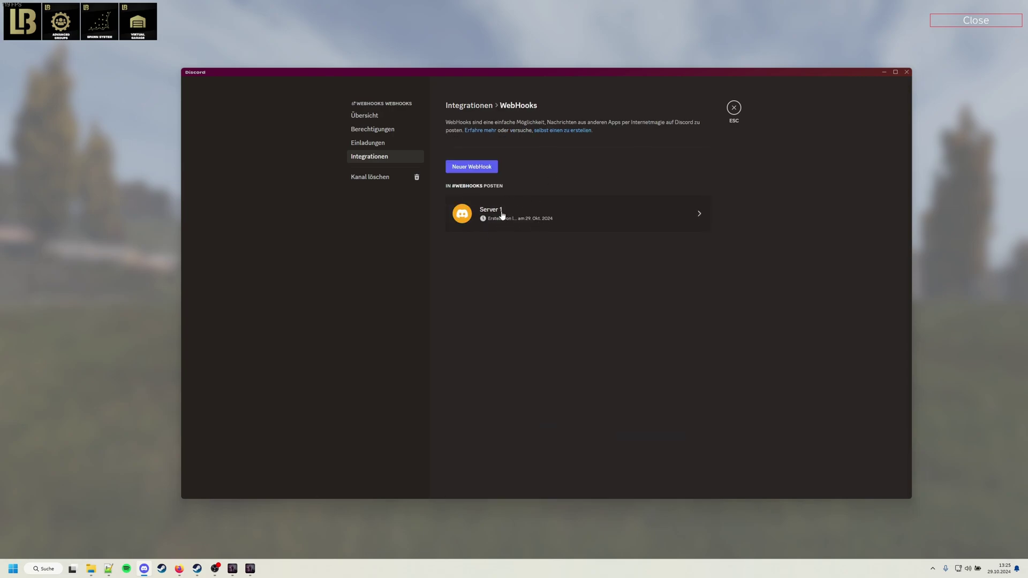
Create a new webhook, rename it 'Server 2', copy its URL and save the changes.
left_click(488, 169)
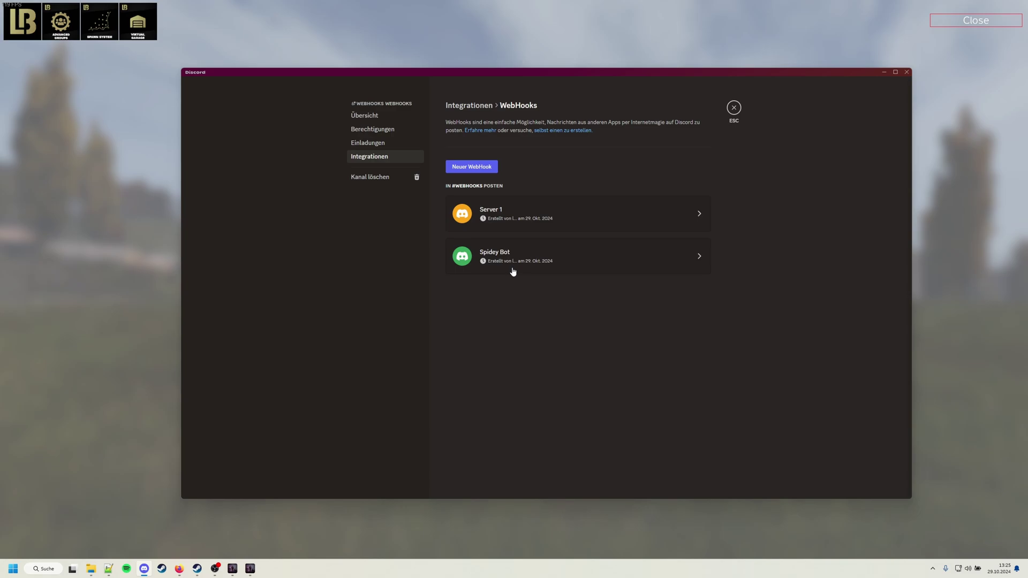
left_click(518, 262)
left_click_drag(571, 298, 457, 295)
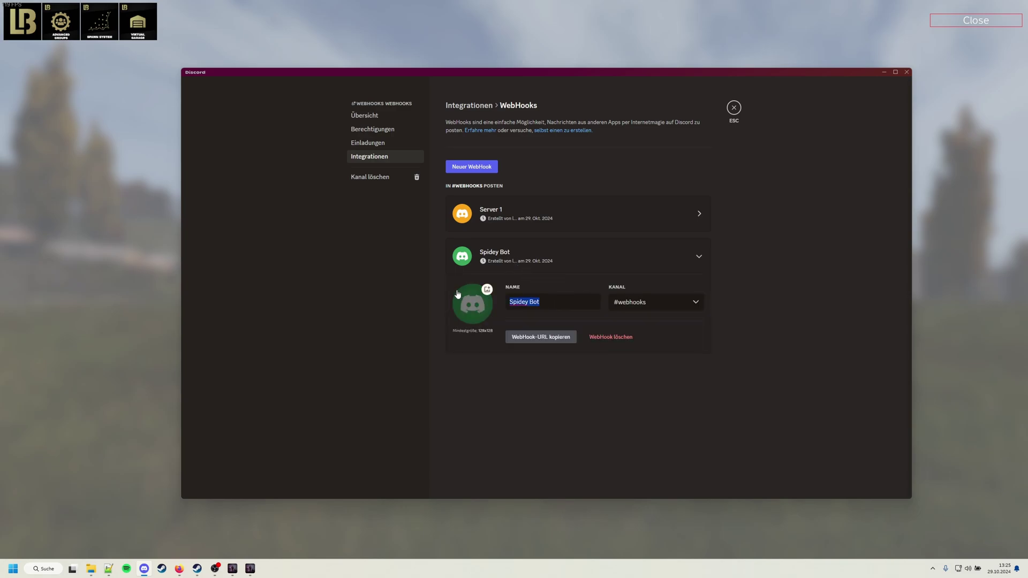
type("Server 2")
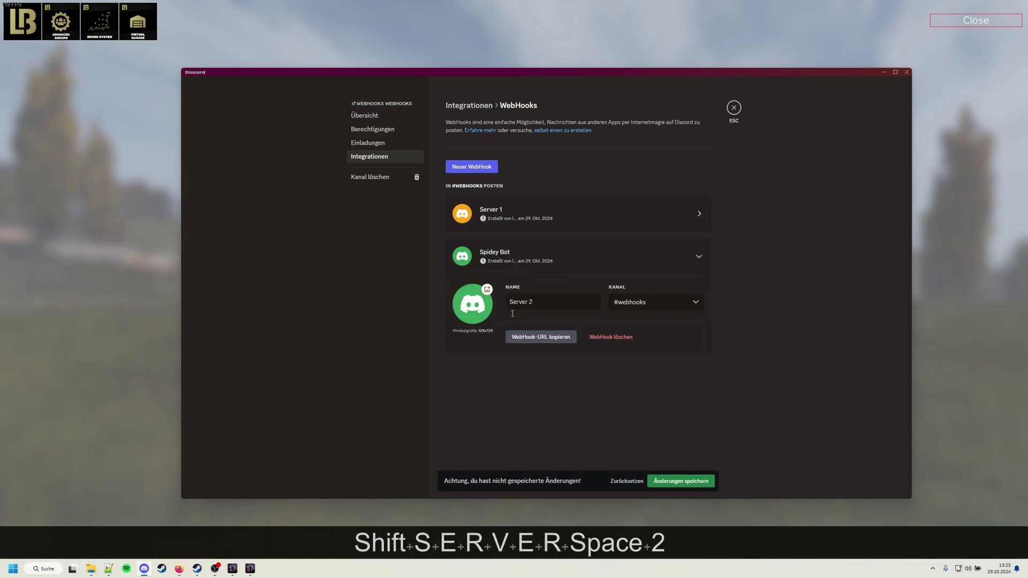
left_click(538, 337)
left_click(677, 480)
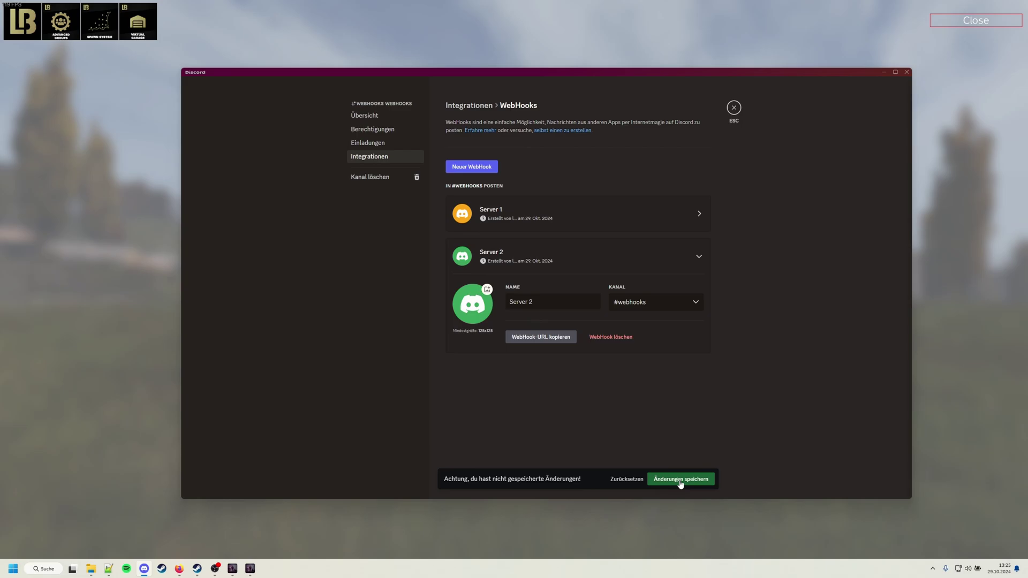
Back in DayZ, paste the Discord URL into Test Webhook and tick Enabled.
left_click(733, 109)
key("alt+Tab")
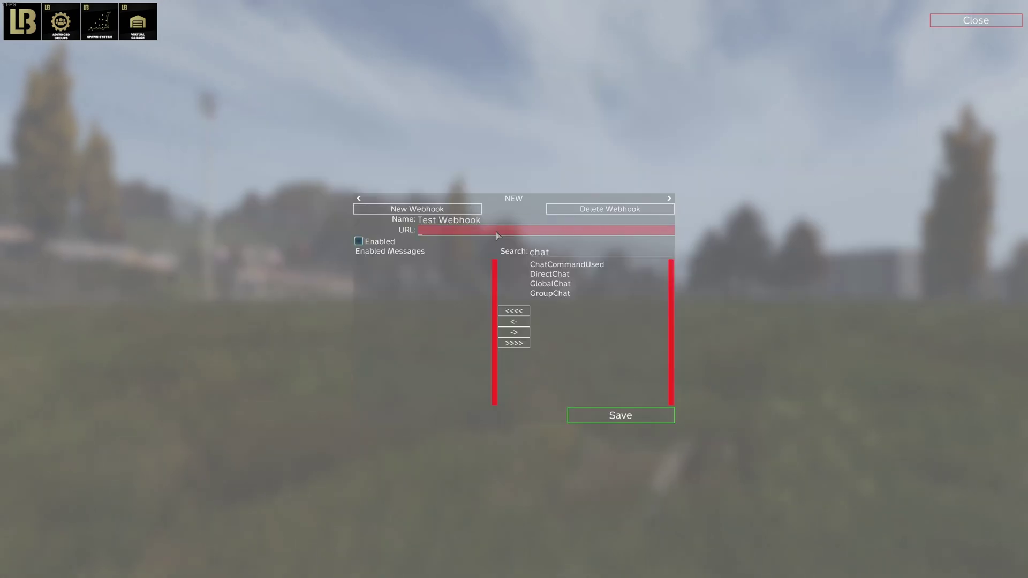
left_click(475, 233)
key("ctrl+v")
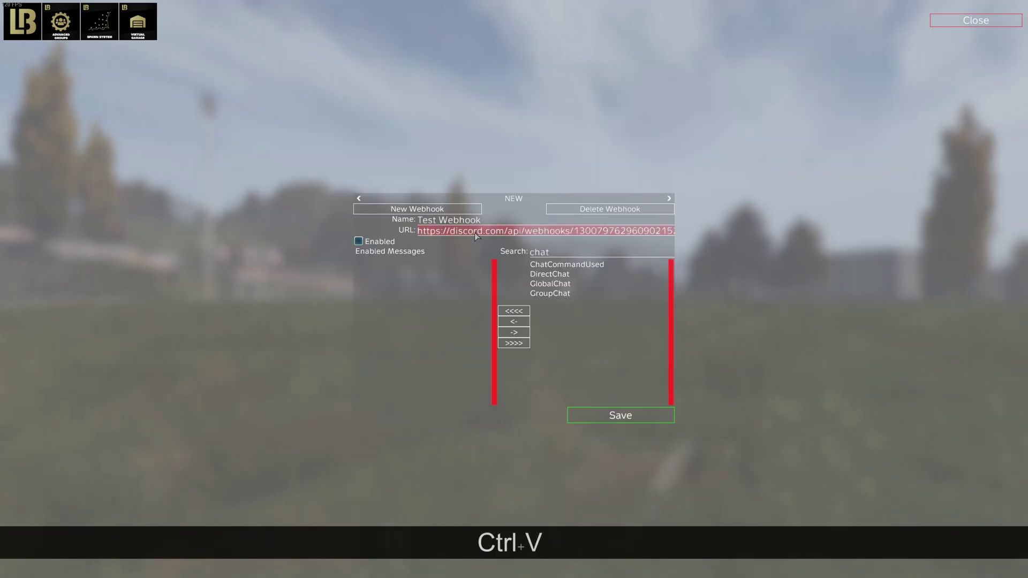
left_click(360, 242)
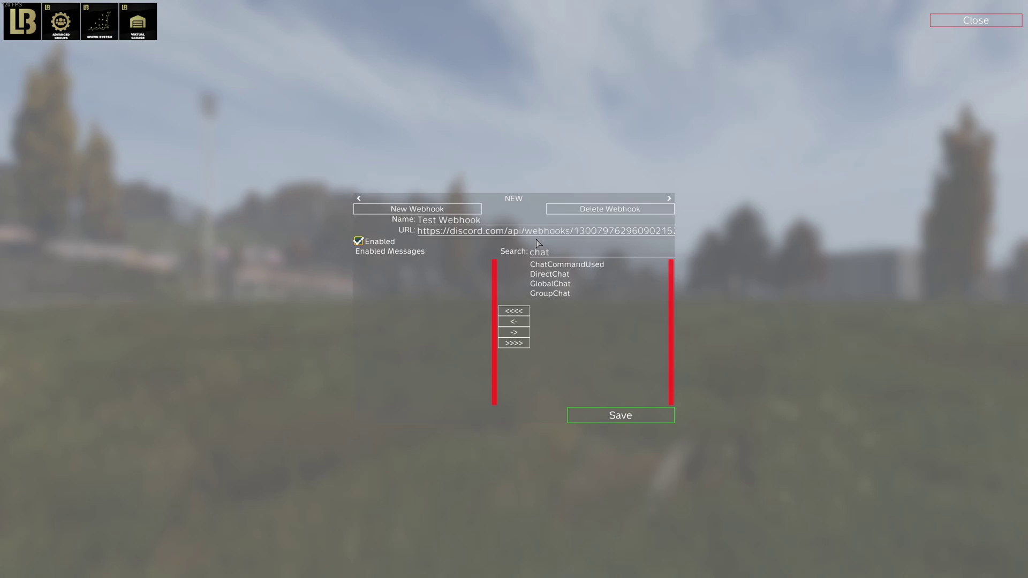
Enable DirectChat, GlobalChat and GroupChat messages (ChatCommandUsed moved back) and save the webhook config.
left_click(571, 253)
key("BackSpace")
key("BackSpace")
key("BackSpace")
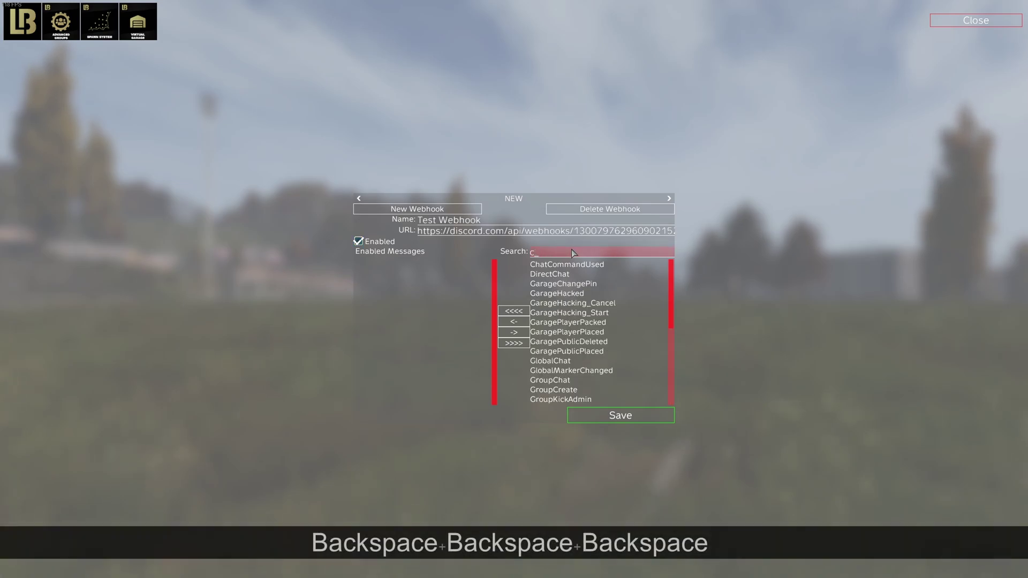
key("BackSpace")
key("BackSpace")
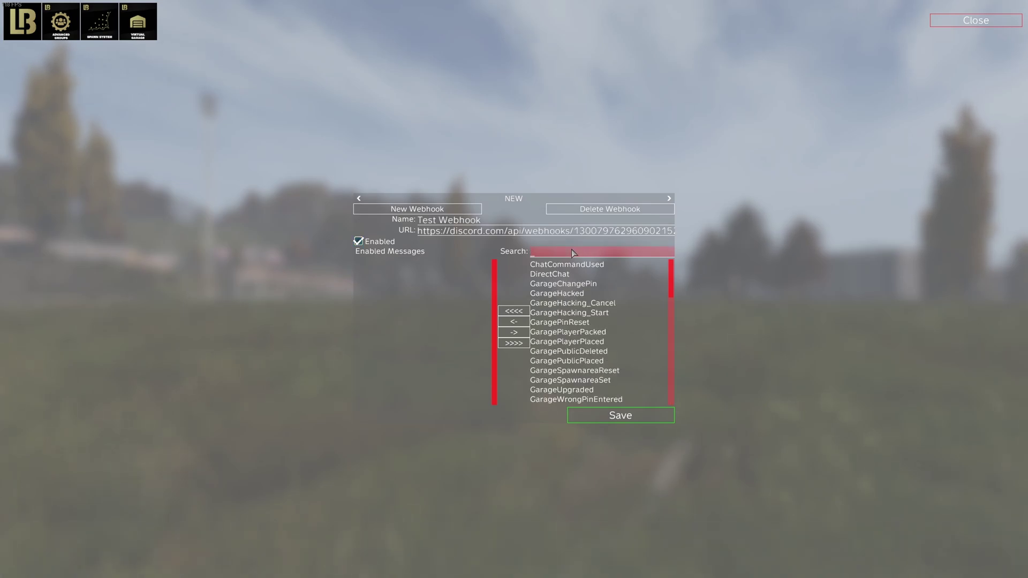
type("chat")
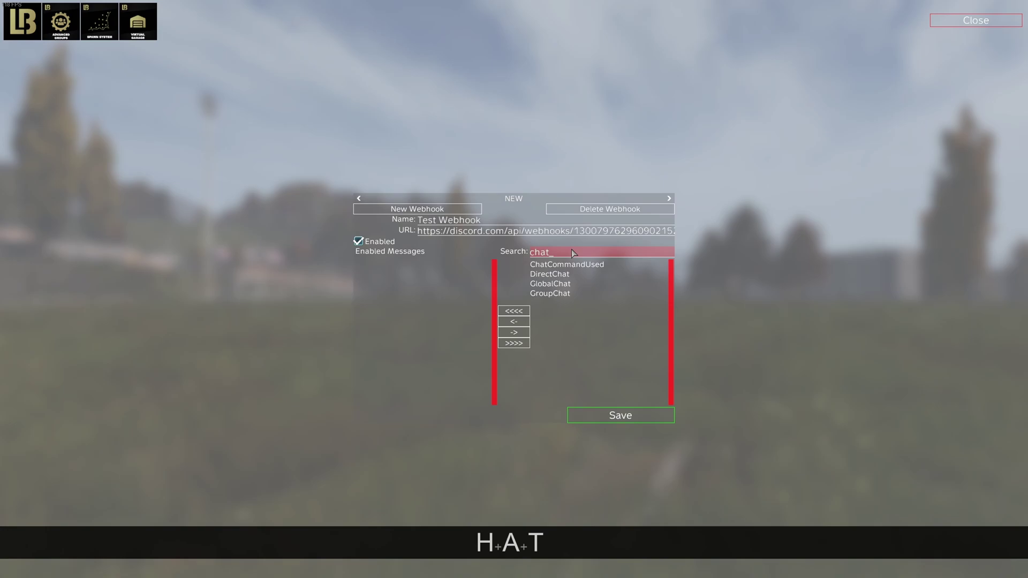
left_click(525, 311)
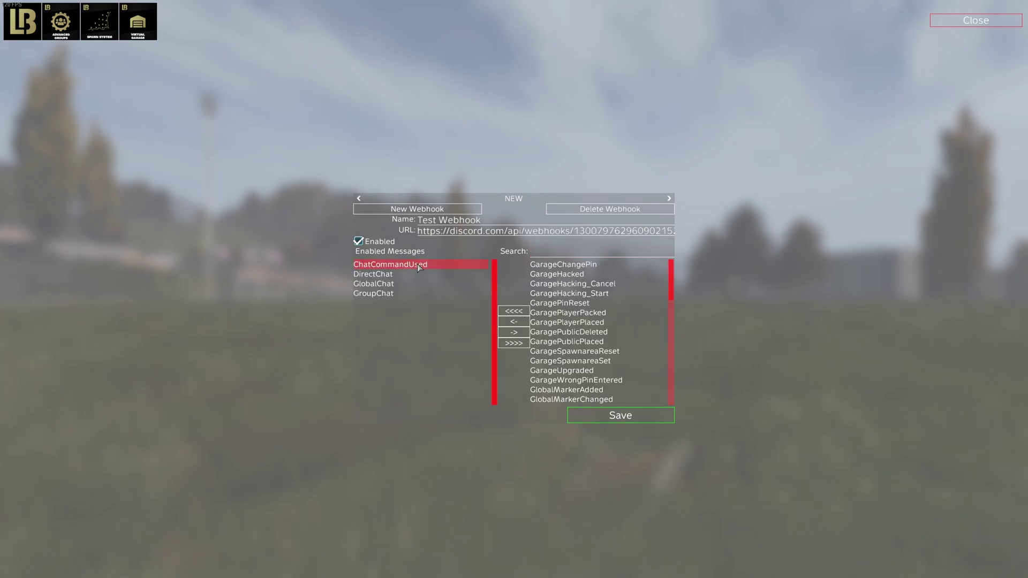
left_click(515, 322)
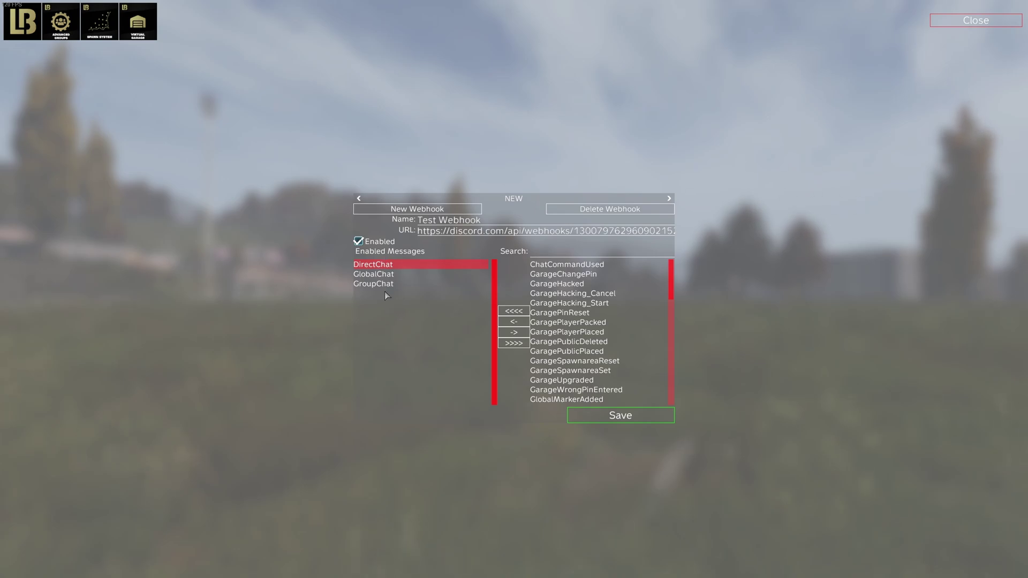
left_click(615, 419)
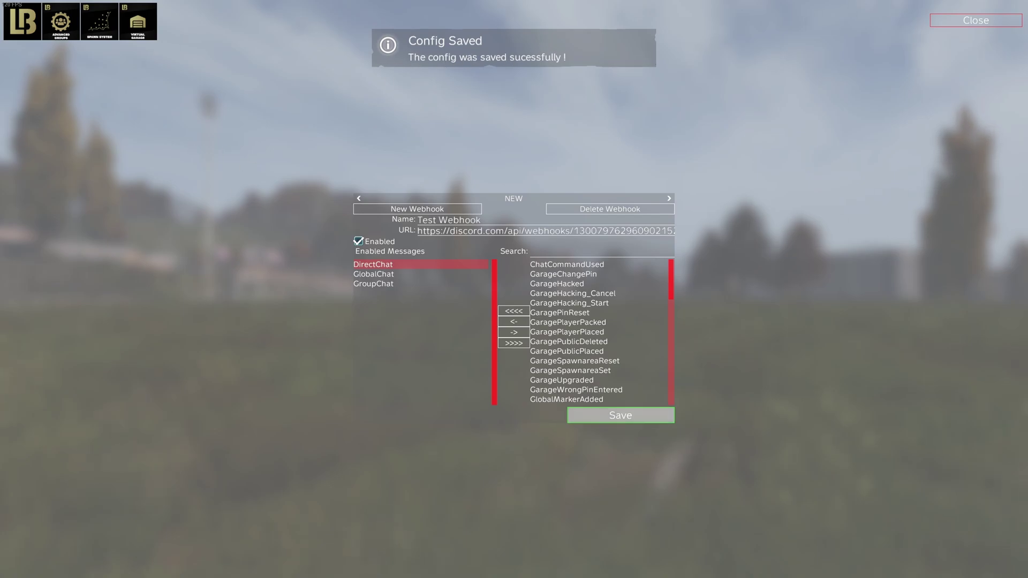
key("alt+Tab")
Reload Webhooks.json in Notepad++ and check the Test Webhook's three chat message lines.
left_click(553, 321)
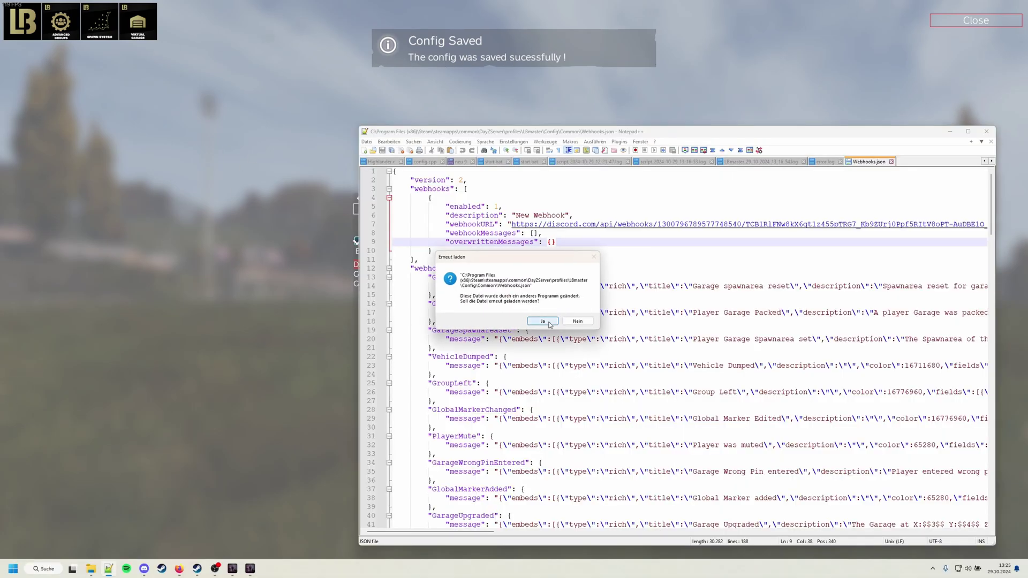
left_click(565, 200)
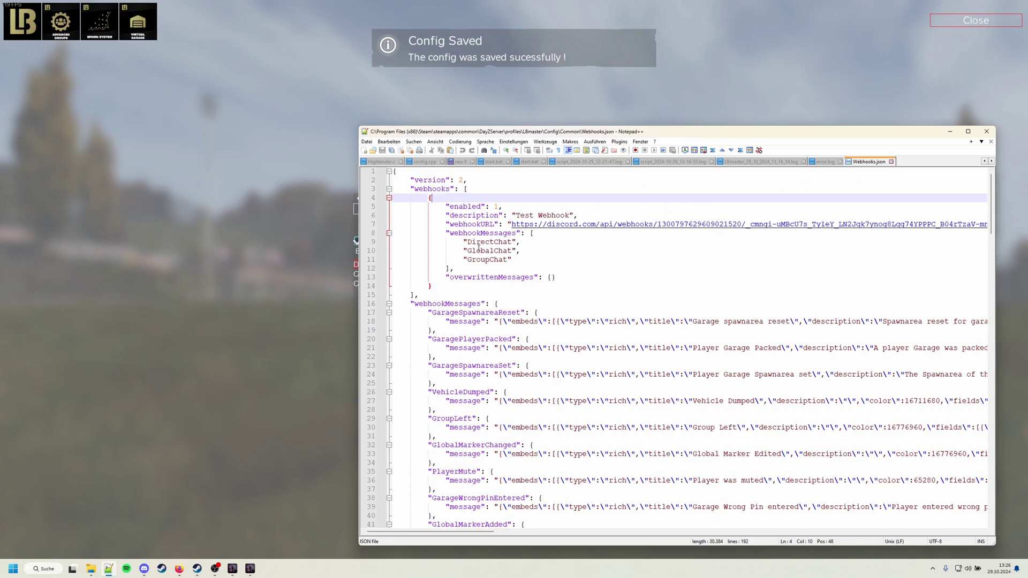
left_click_drag(480, 248, 545, 258)
left_click(545, 258)
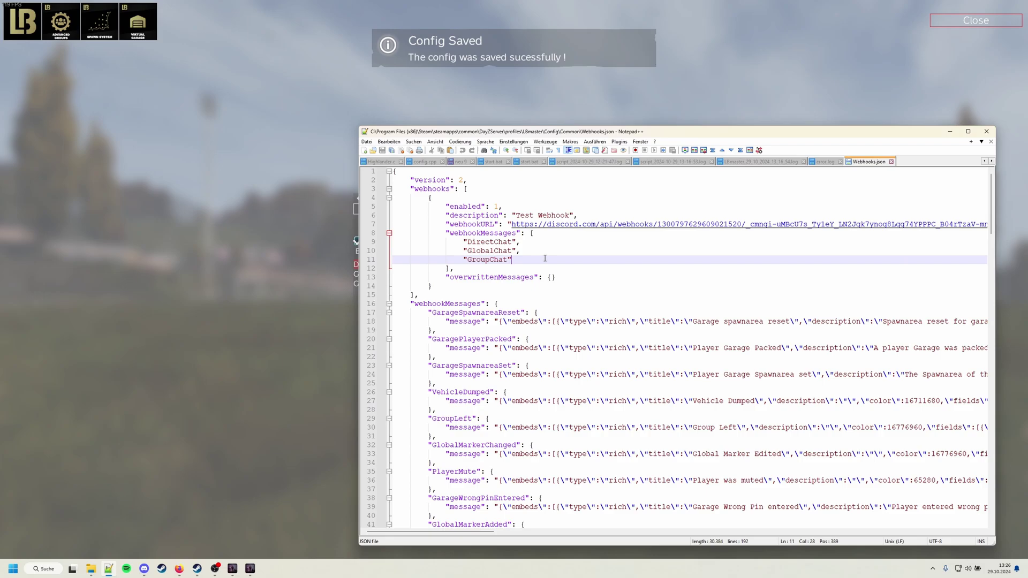
Return to the game and send 'Hey' in global chat.
left_click(276, 273)
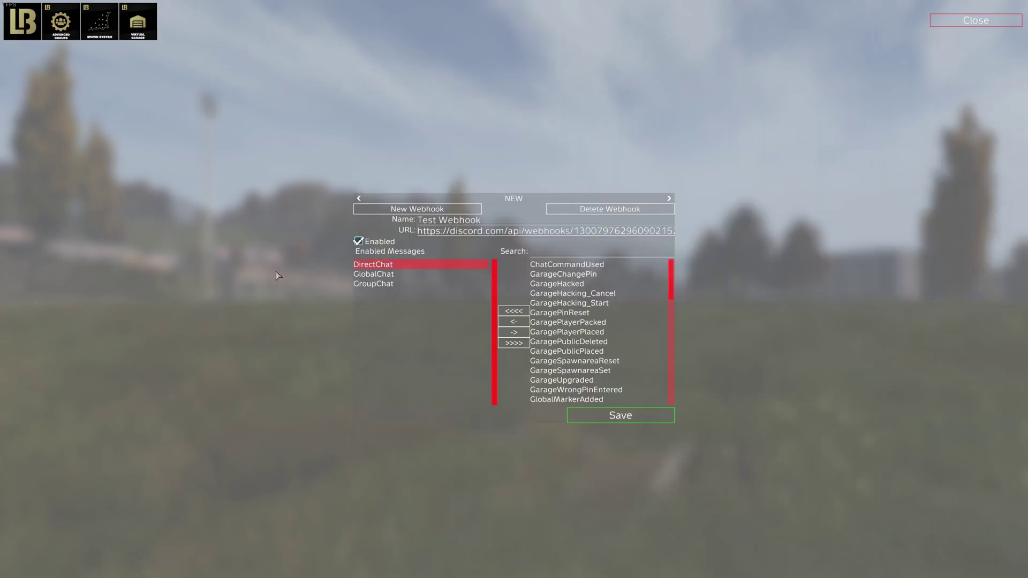
key("Escape")
key("Return")
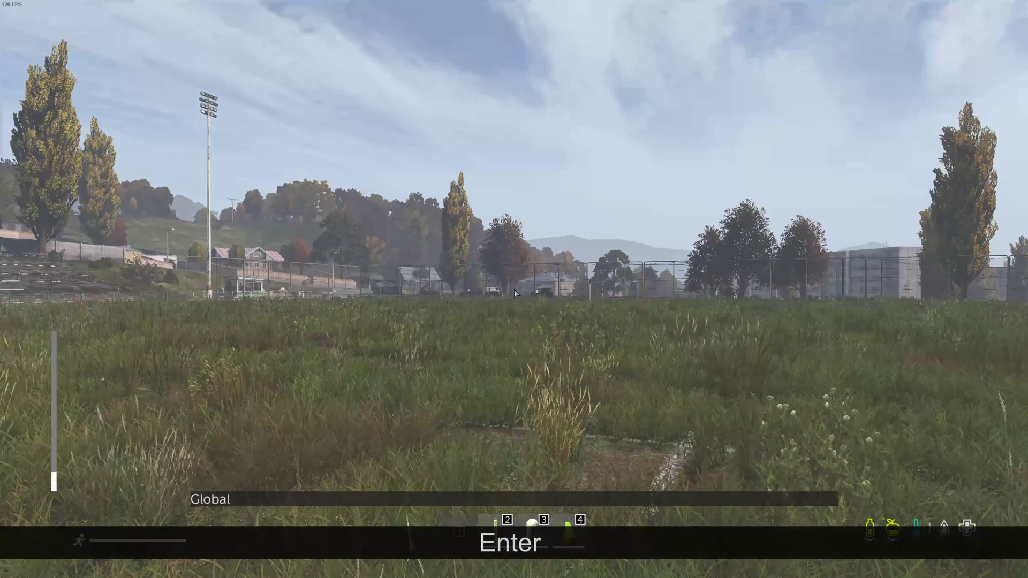
type("Hey")
key("Return")
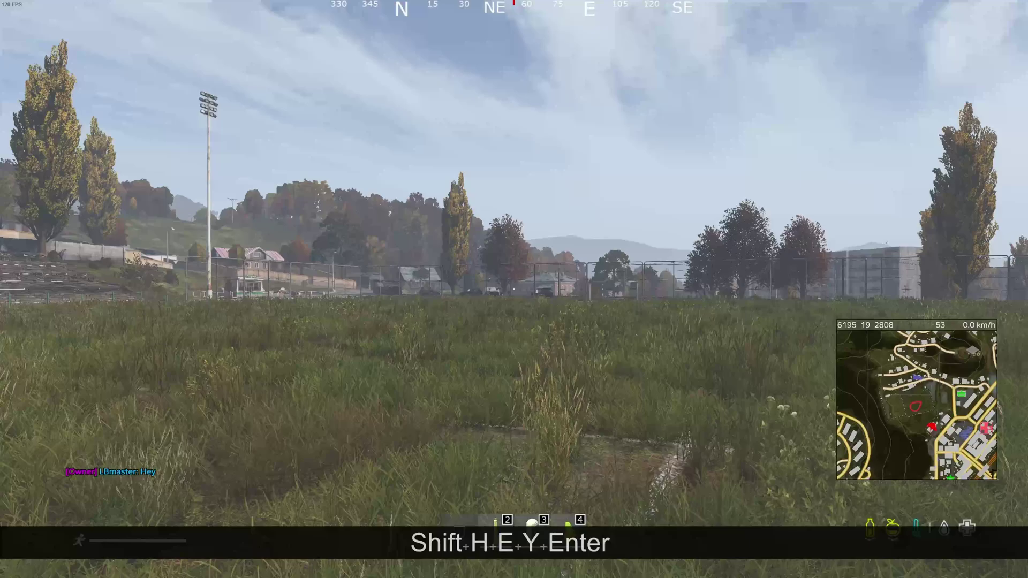
Check Discord's #webhooks channel for the relayed message, then reopen the LBmaster admin menu in game.
key("super")
left_click(143, 568)
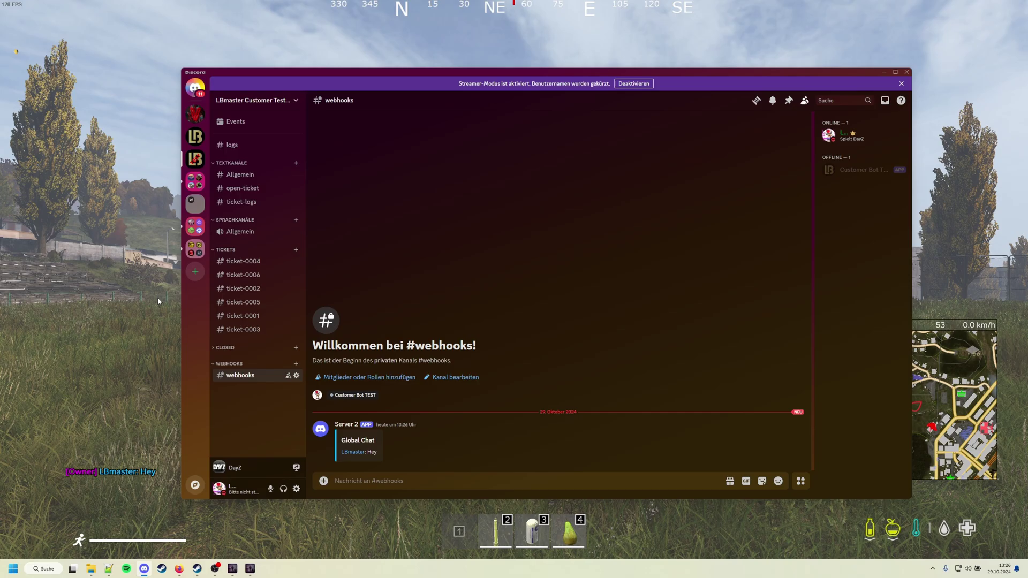
key("alt+Tab")
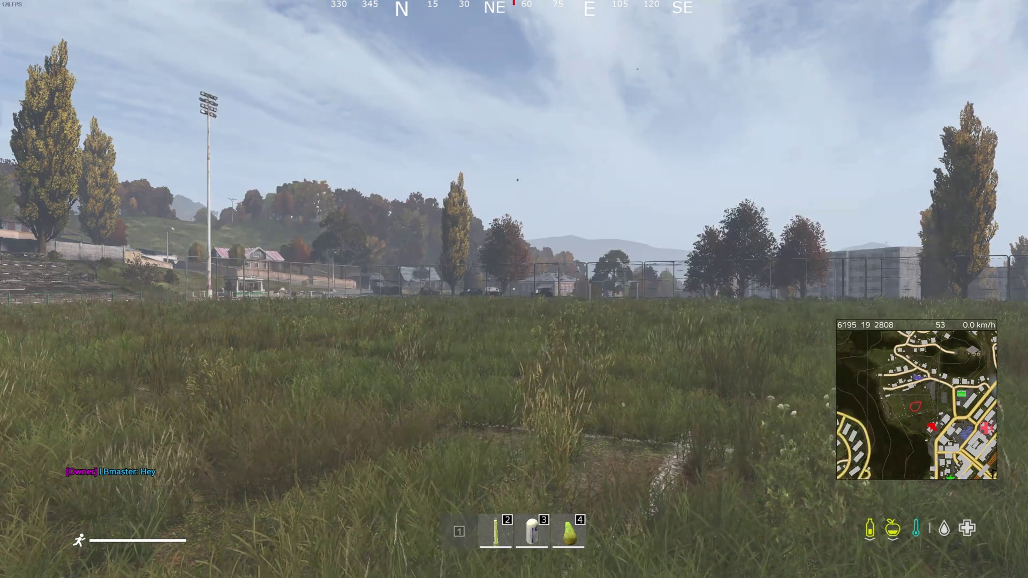
key("Home")
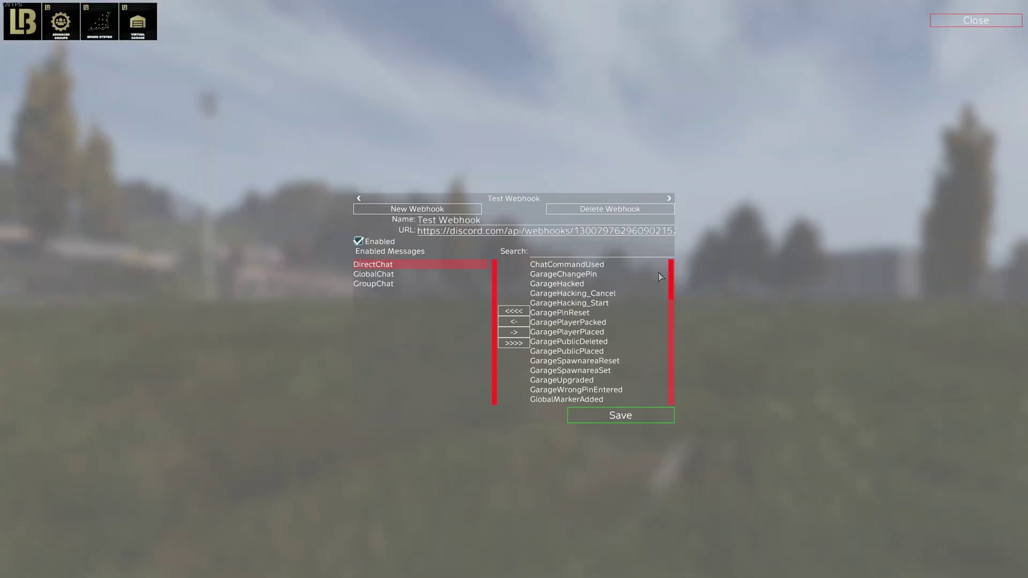
left_click_drag(675, 275, 674, 279)
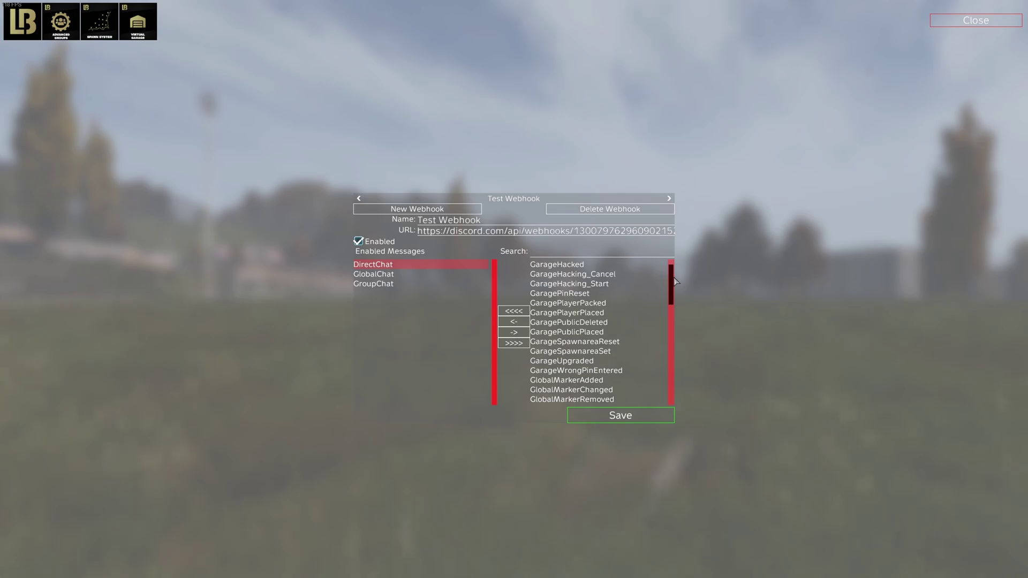
mouse_move(675, 280)
left_mouse_down()
mouse_move(679, 306)
mouse_move(628, 309)
left_mouse_up()
Enable GroupCreate, GroupDelete and GroupLeft messages for Test Webhook and save the config.
left_click(562, 313)
left_click(515, 321)
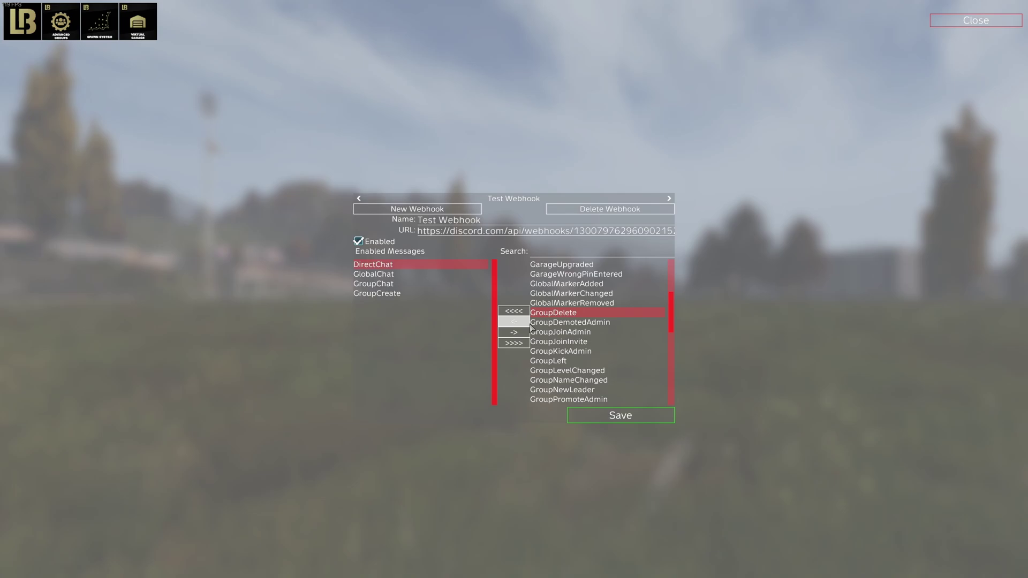
left_click(520, 326)
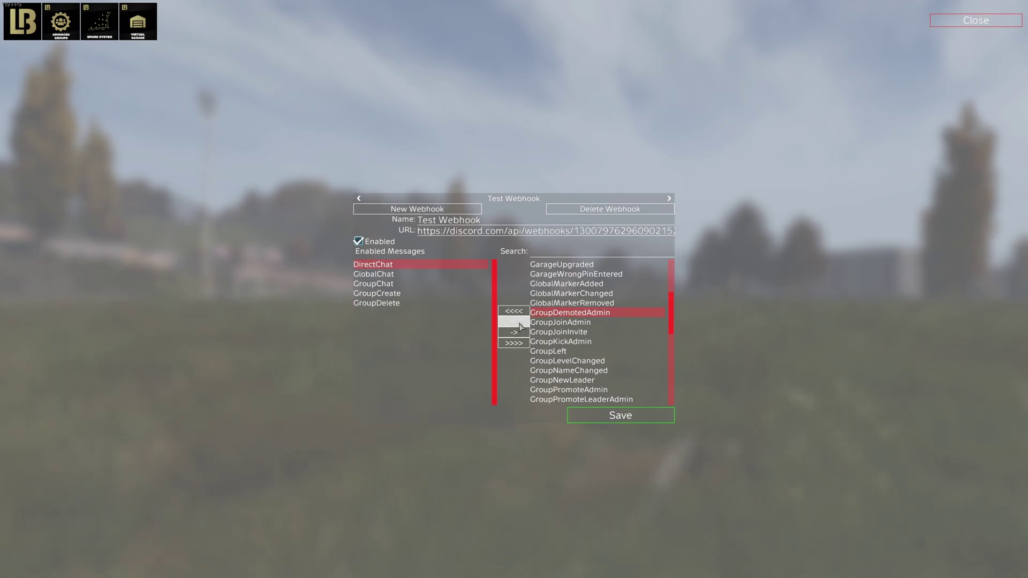
left_click(562, 352)
left_click(514, 321)
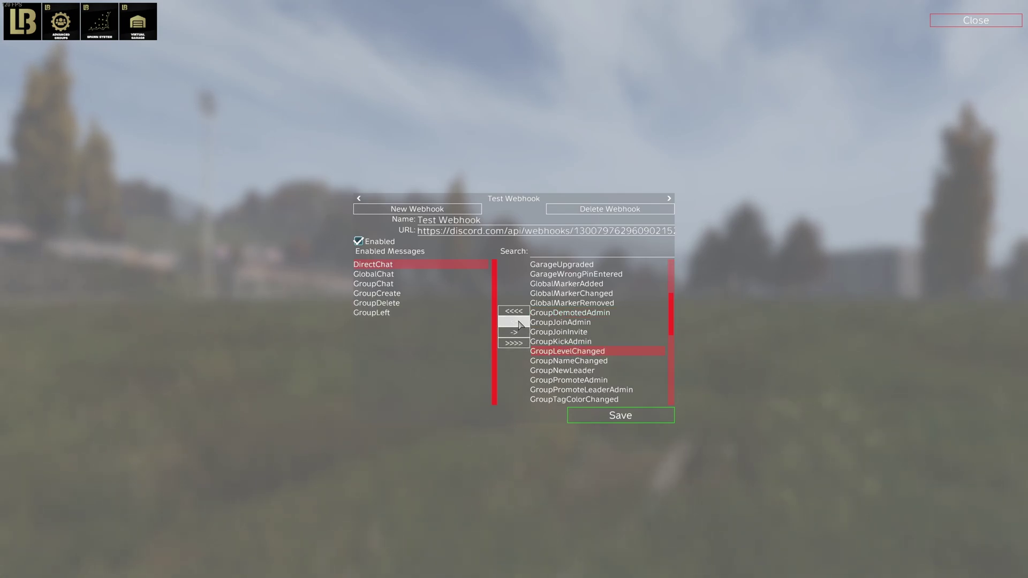
left_click(622, 419)
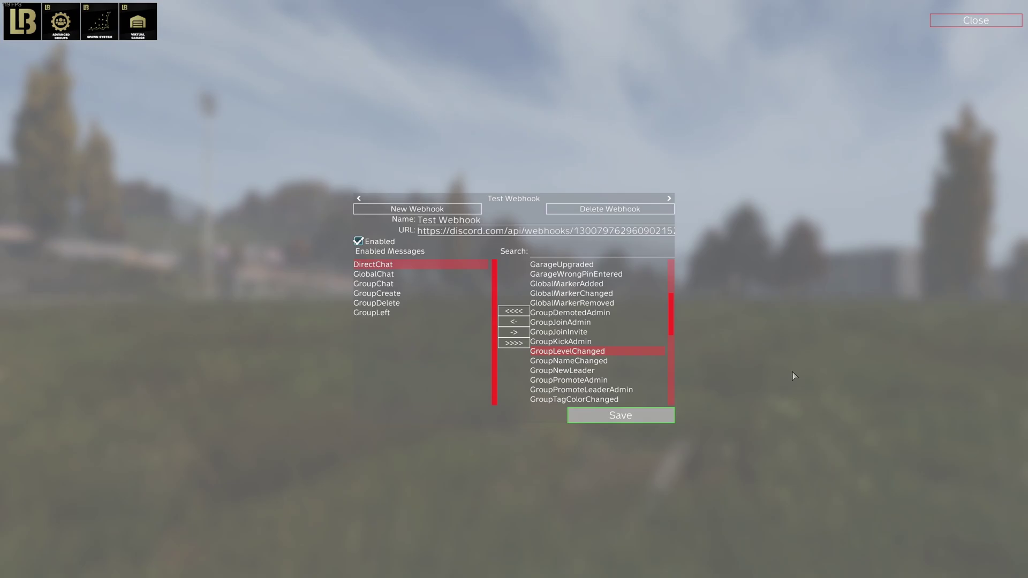
Create the group 'LBmaster' with short tag 'LBM' and confirm Discord logs the creation.
key("Escape")
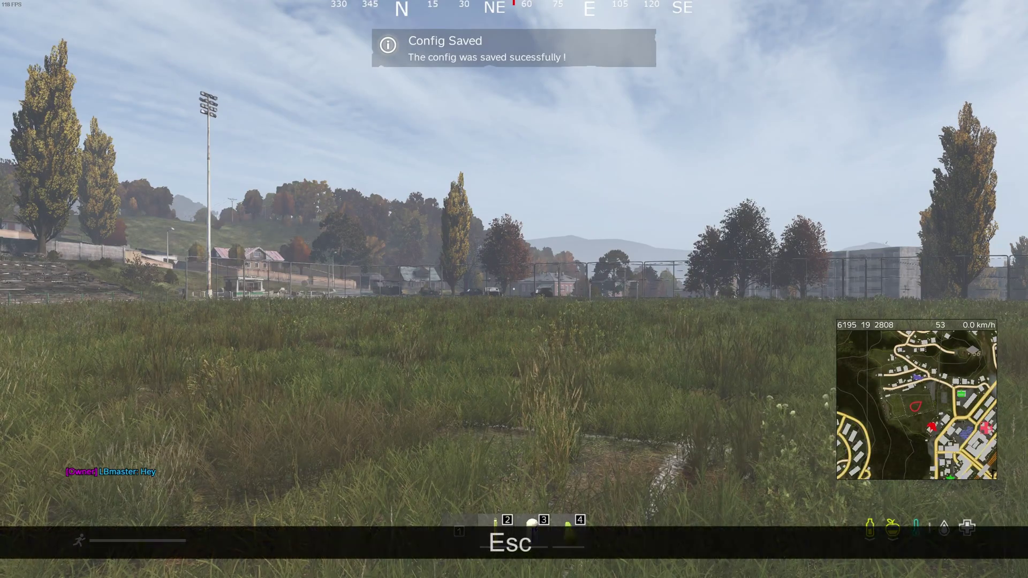
key("m")
left_click(390, 24)
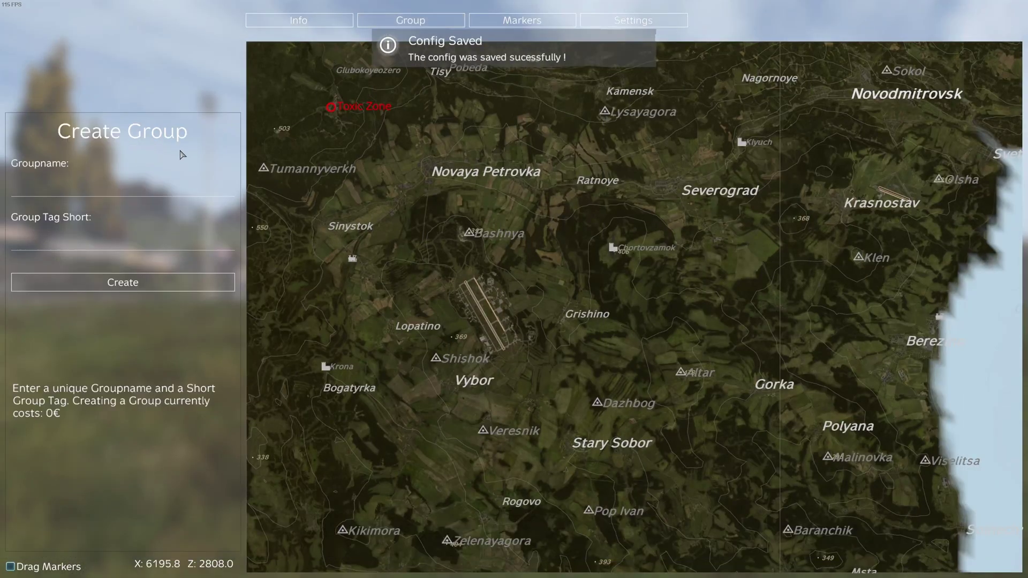
left_click(148, 184)
type("LBmaste")
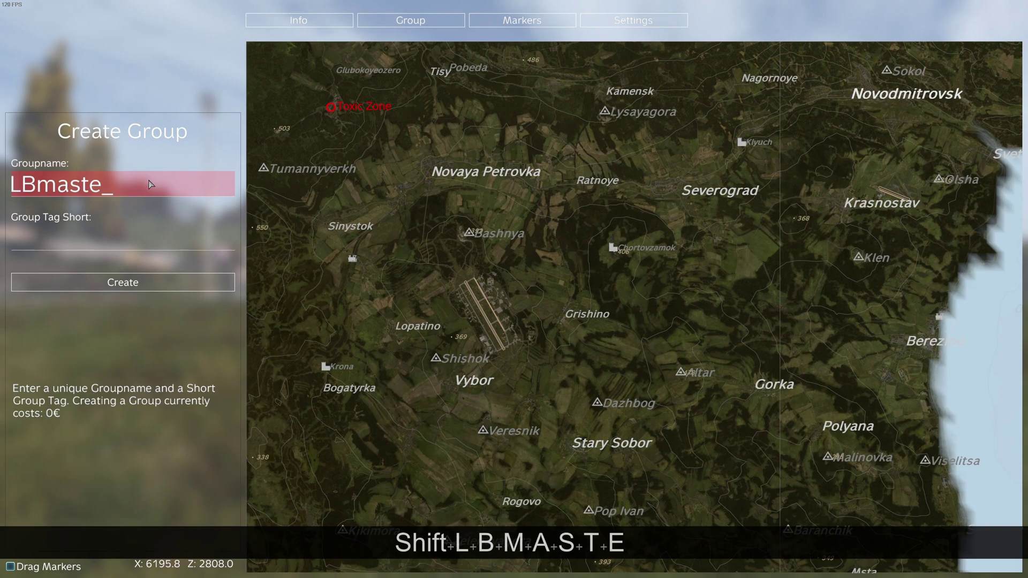
type("r")
left_click(146, 243)
type("LBM")
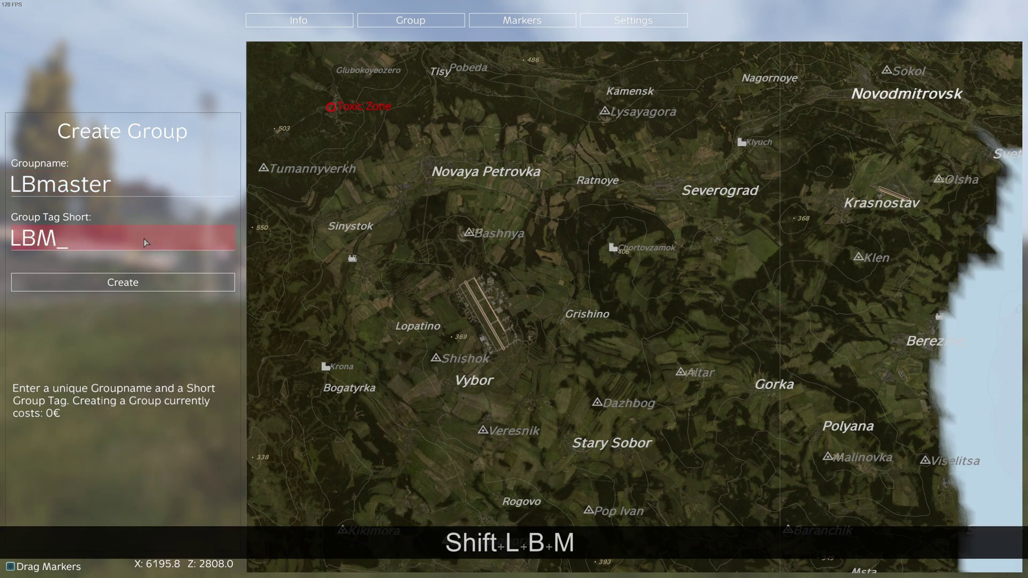
left_click(120, 283)
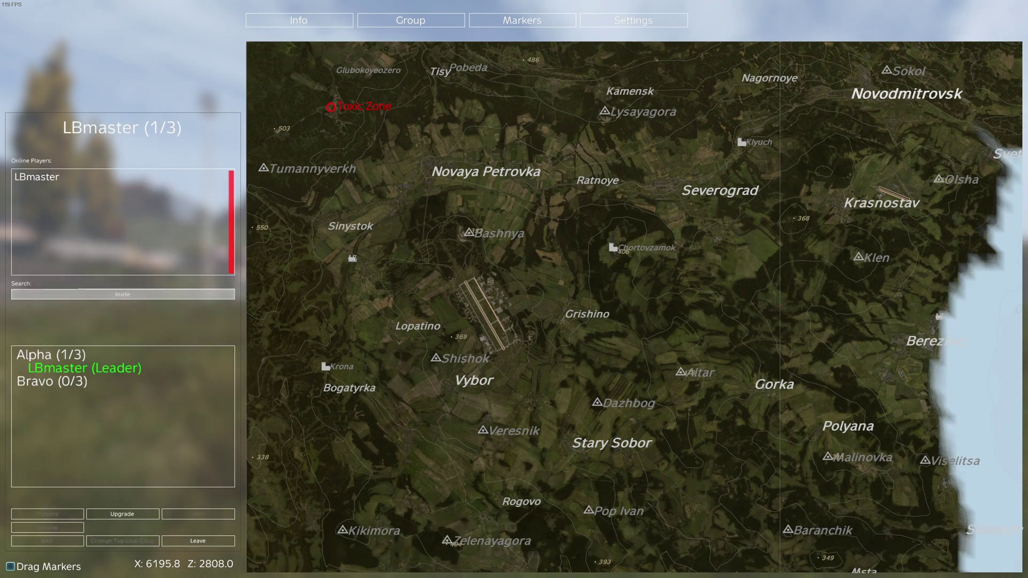
key("alt+Tab")
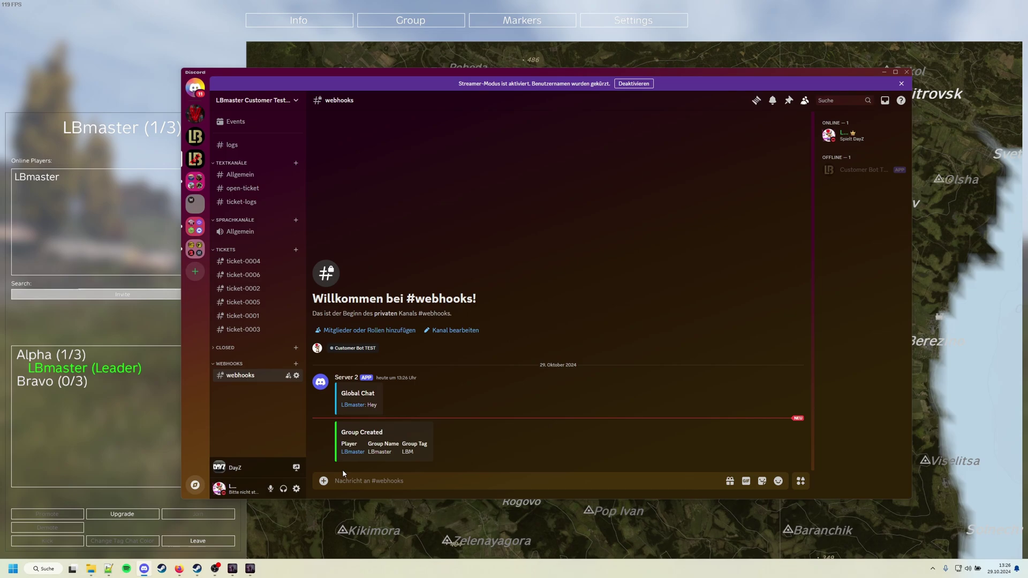
Leave the LBmaster group and confirm Discord posts Group Deleted and Group Left messages.
left_click(218, 547)
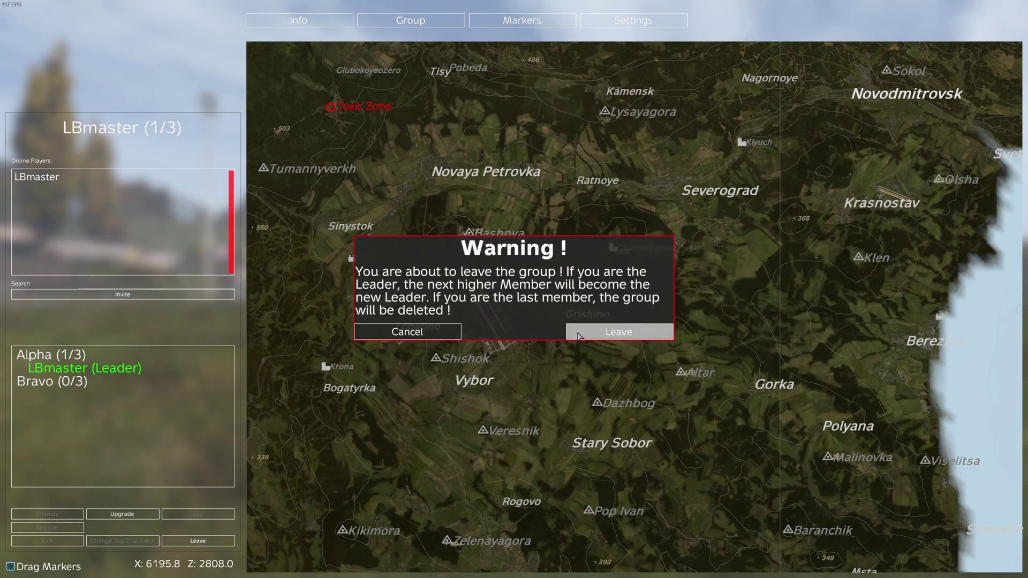
left_click(578, 333)
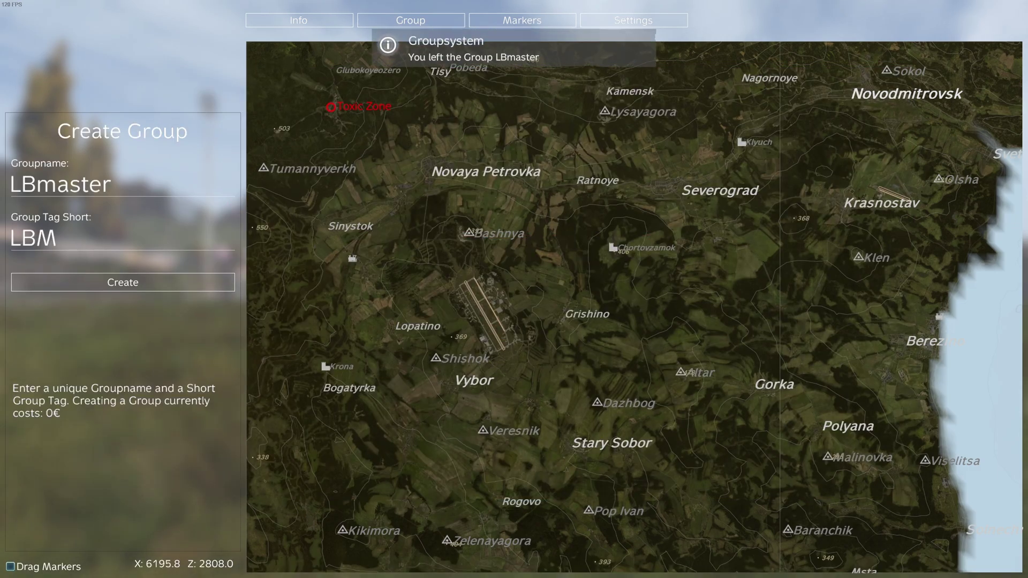
key("alt+Tab")
mouse_move(369, 440)
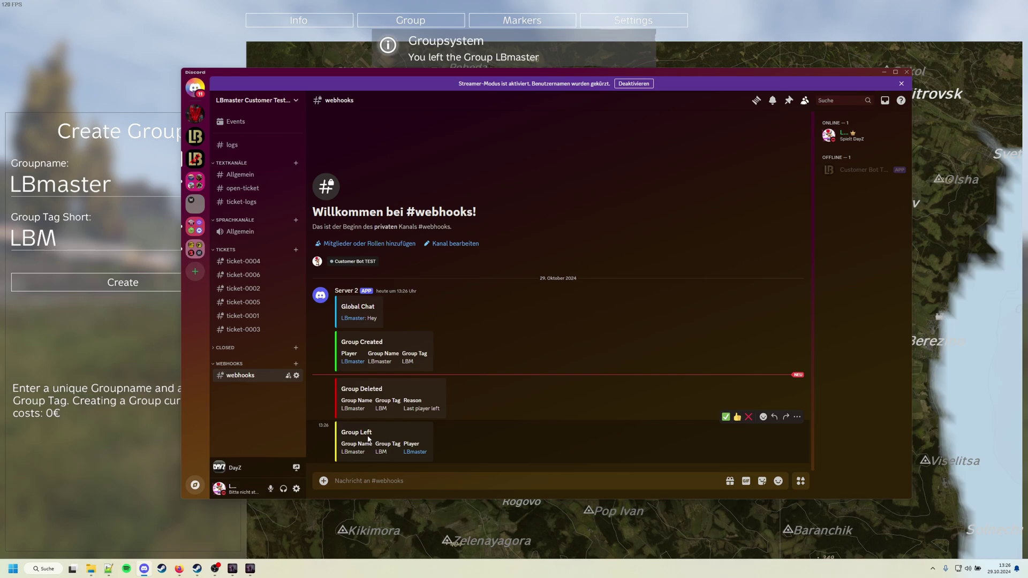
left_click(452, 412)
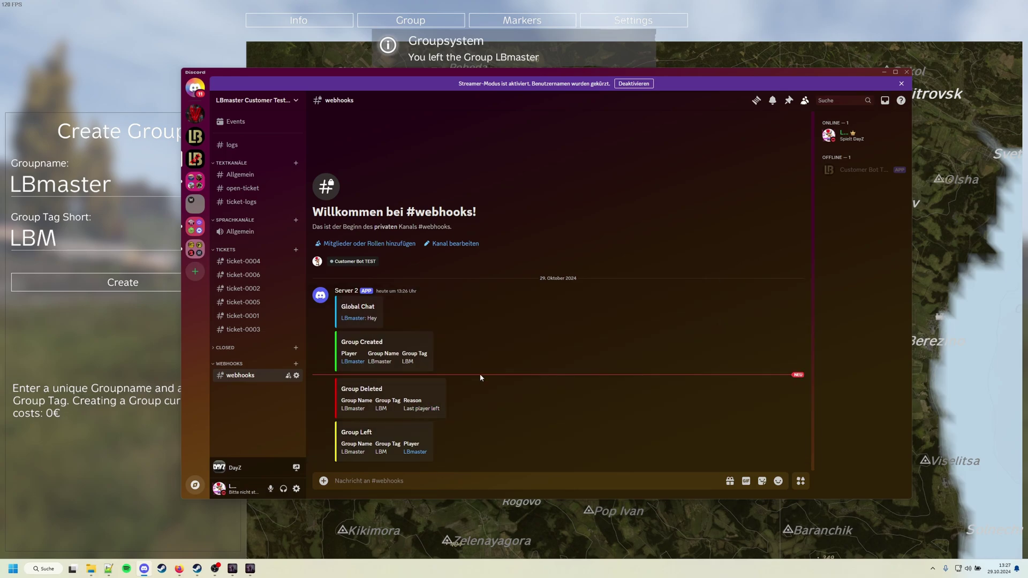
key("alt+Tab")
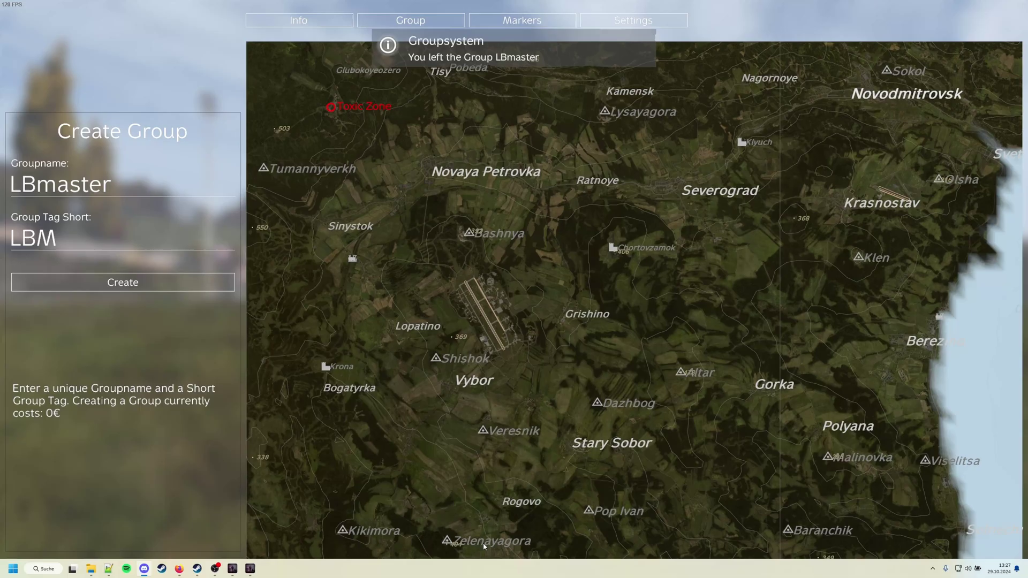
Switch from the map to the LBmaster admin menu's Loadout Editor with its presets.
key("Escape")
key("Home")
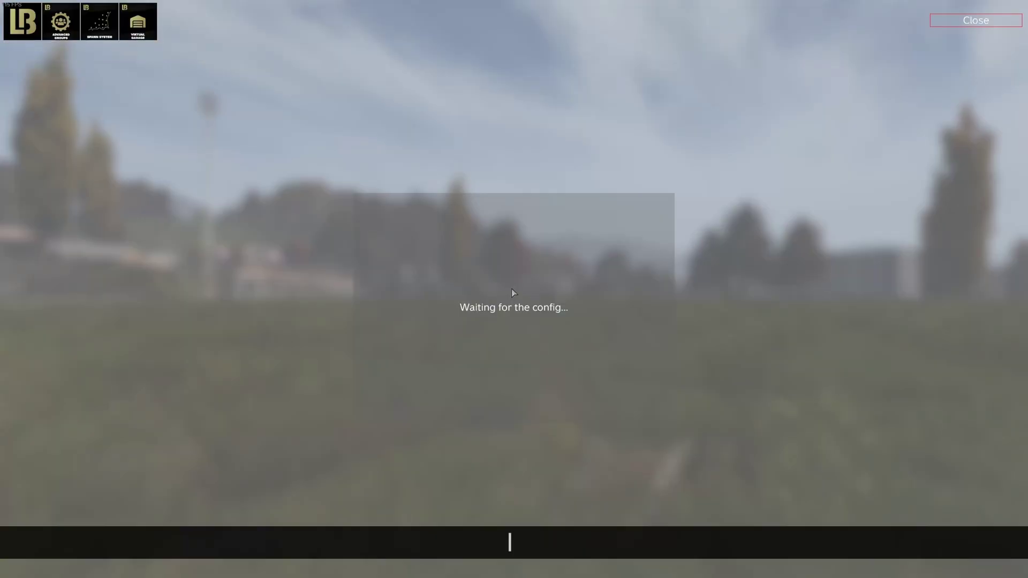
left_click(22, 106)
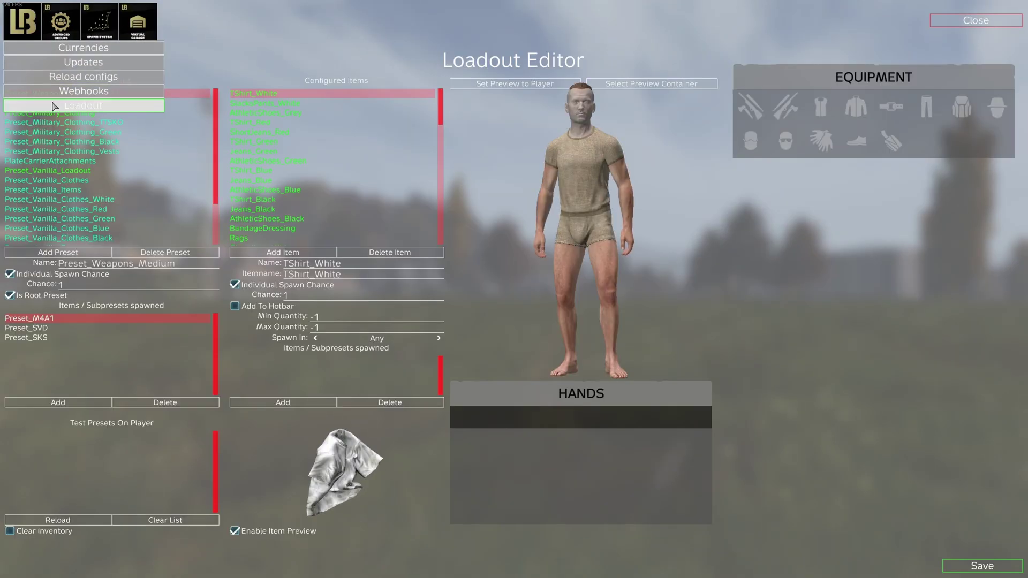